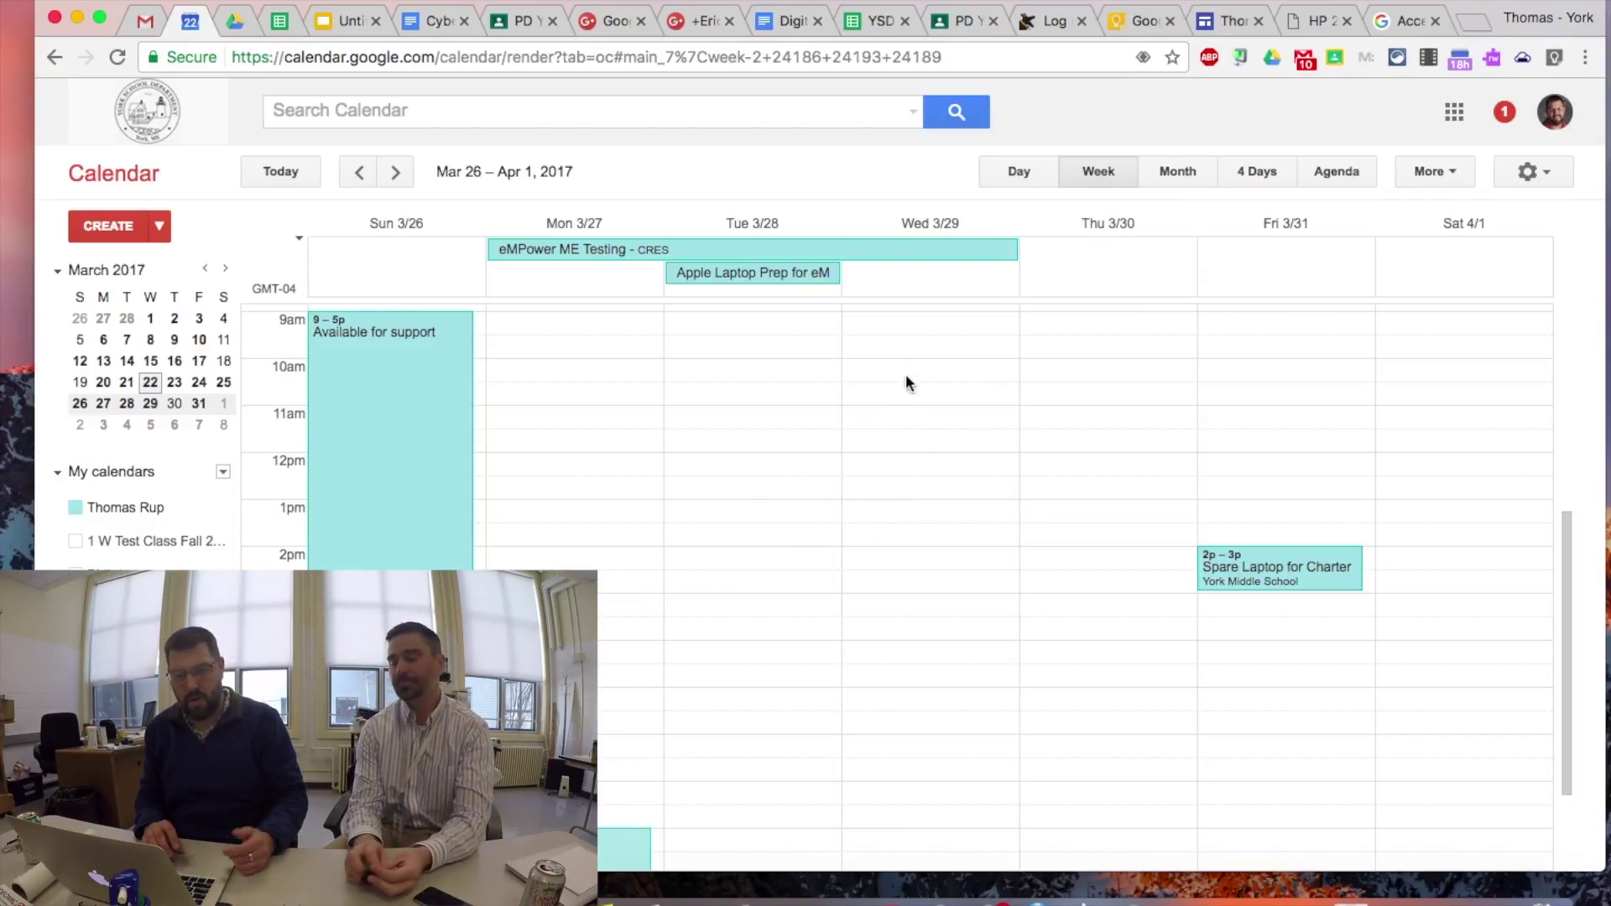
Step: Start a calendar entry on Wednesday, March 29 from 9:00am to 5:30pm, titled "Parent Teacher Conferences"
{"action": "left_click_drag", "start_coordinate": [907, 327], "coordinate": [922, 696]}
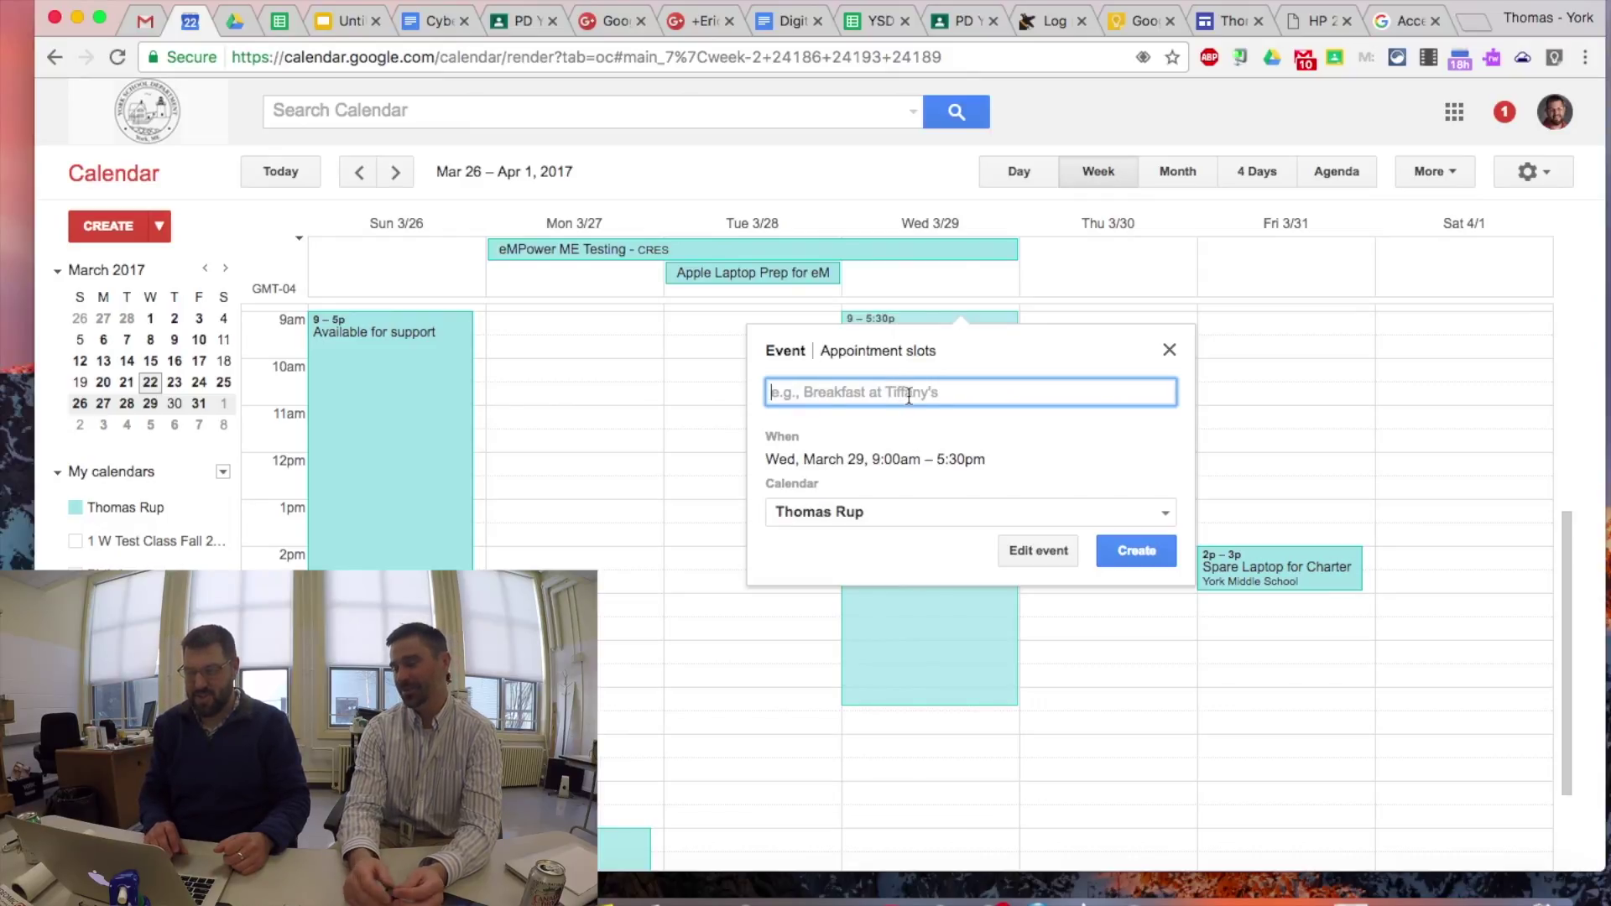
{"action": "type", "text": "Pa"}
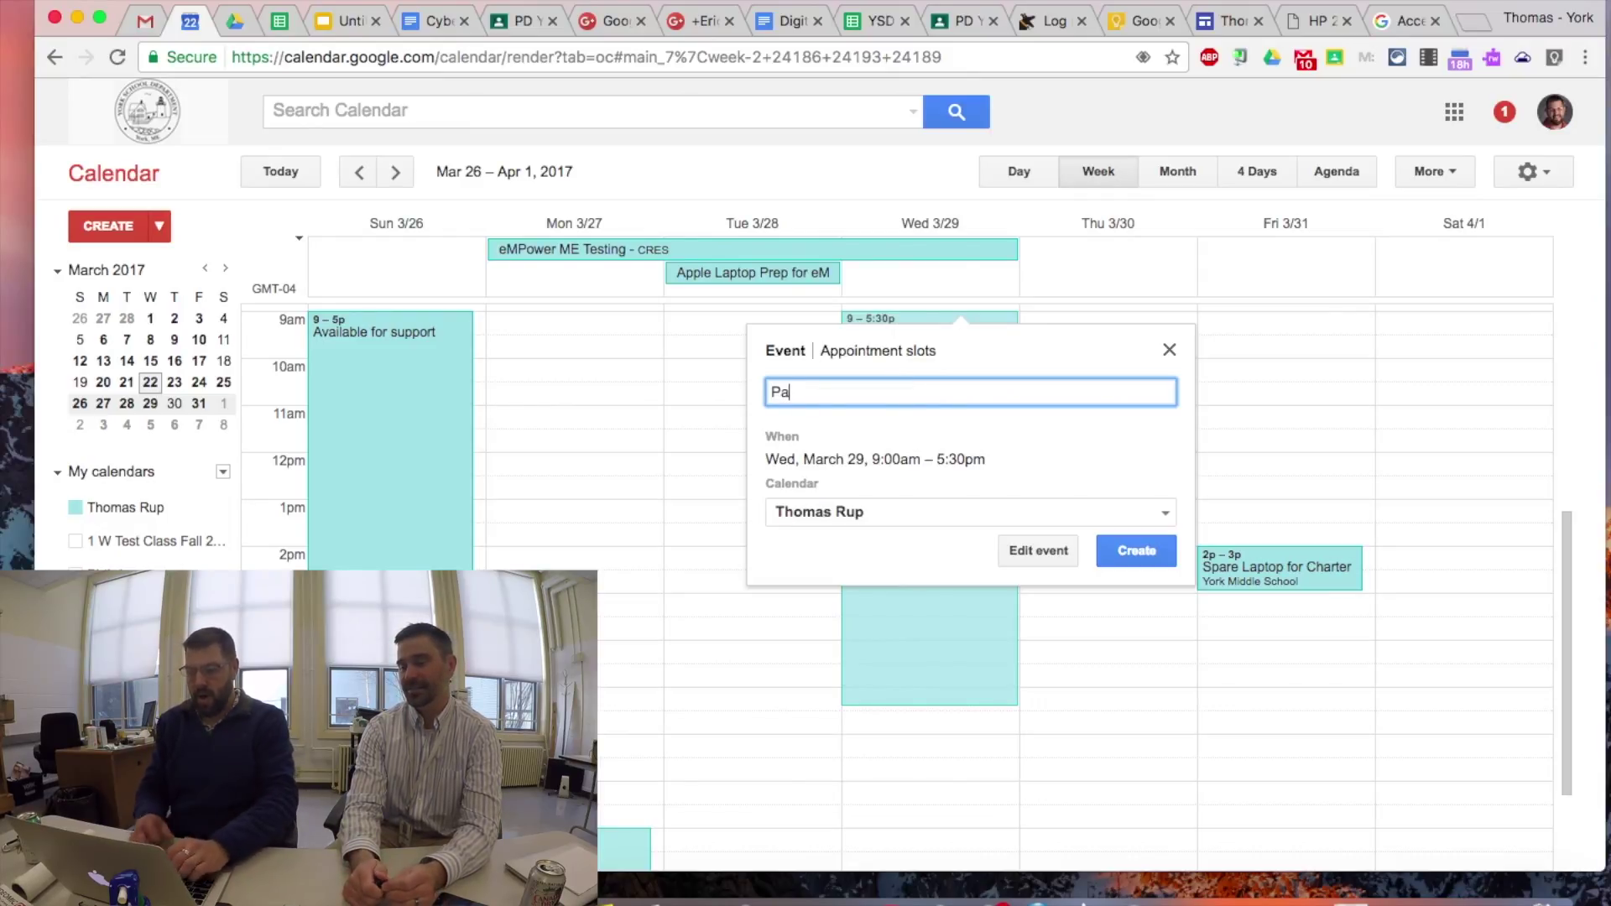
{"action": "type", "text": "rent Teacher C"}
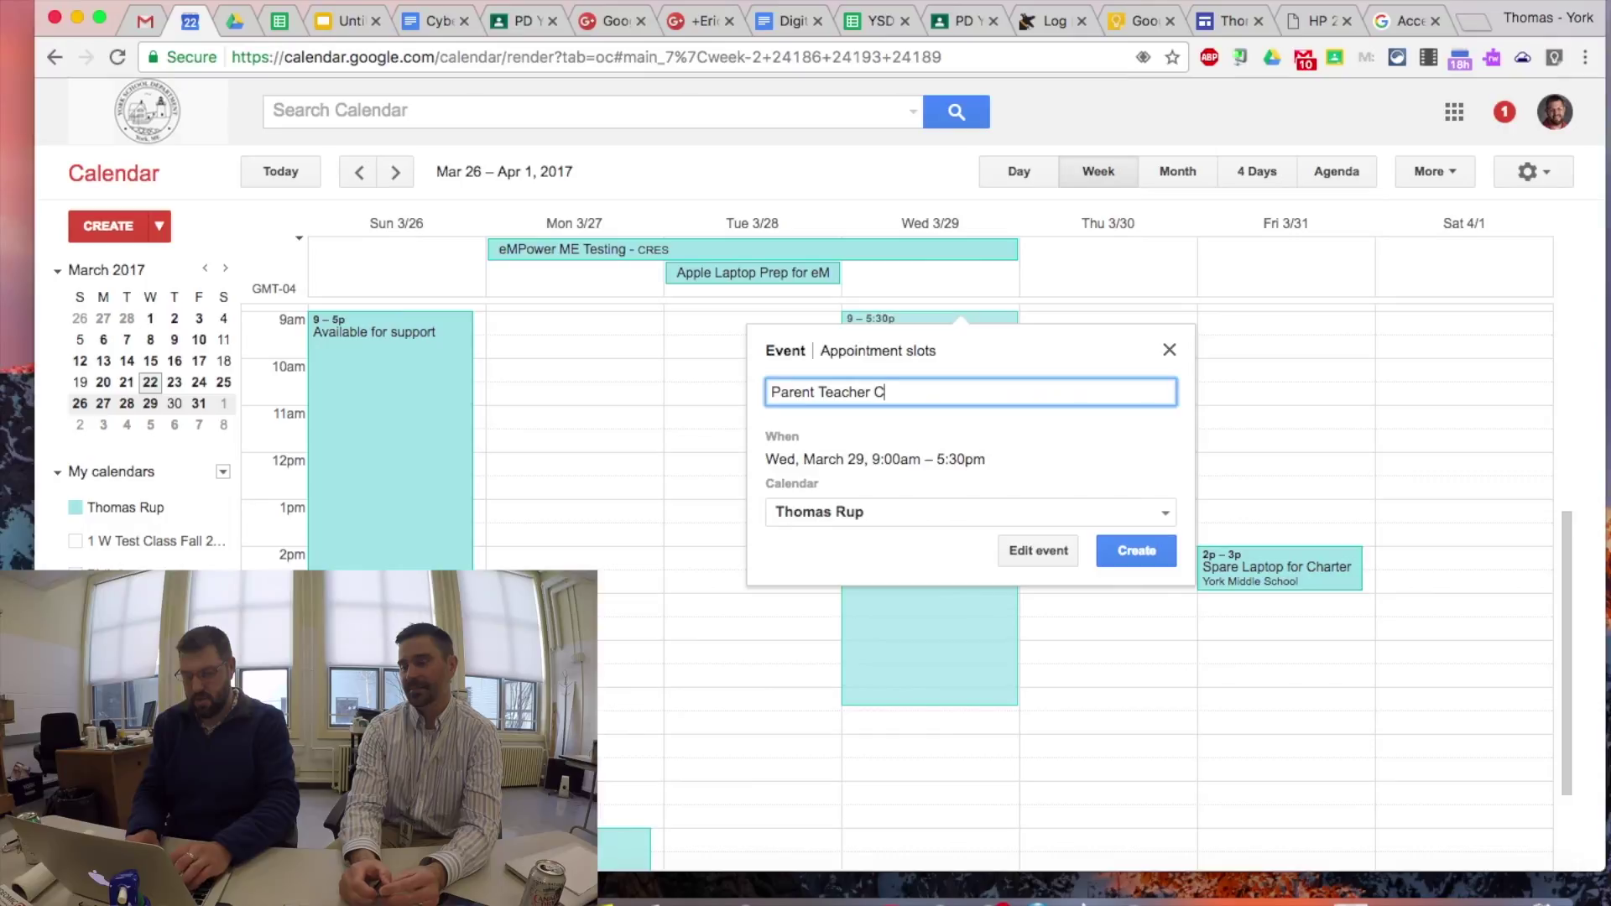
{"action": "type", "text": "onferences"}
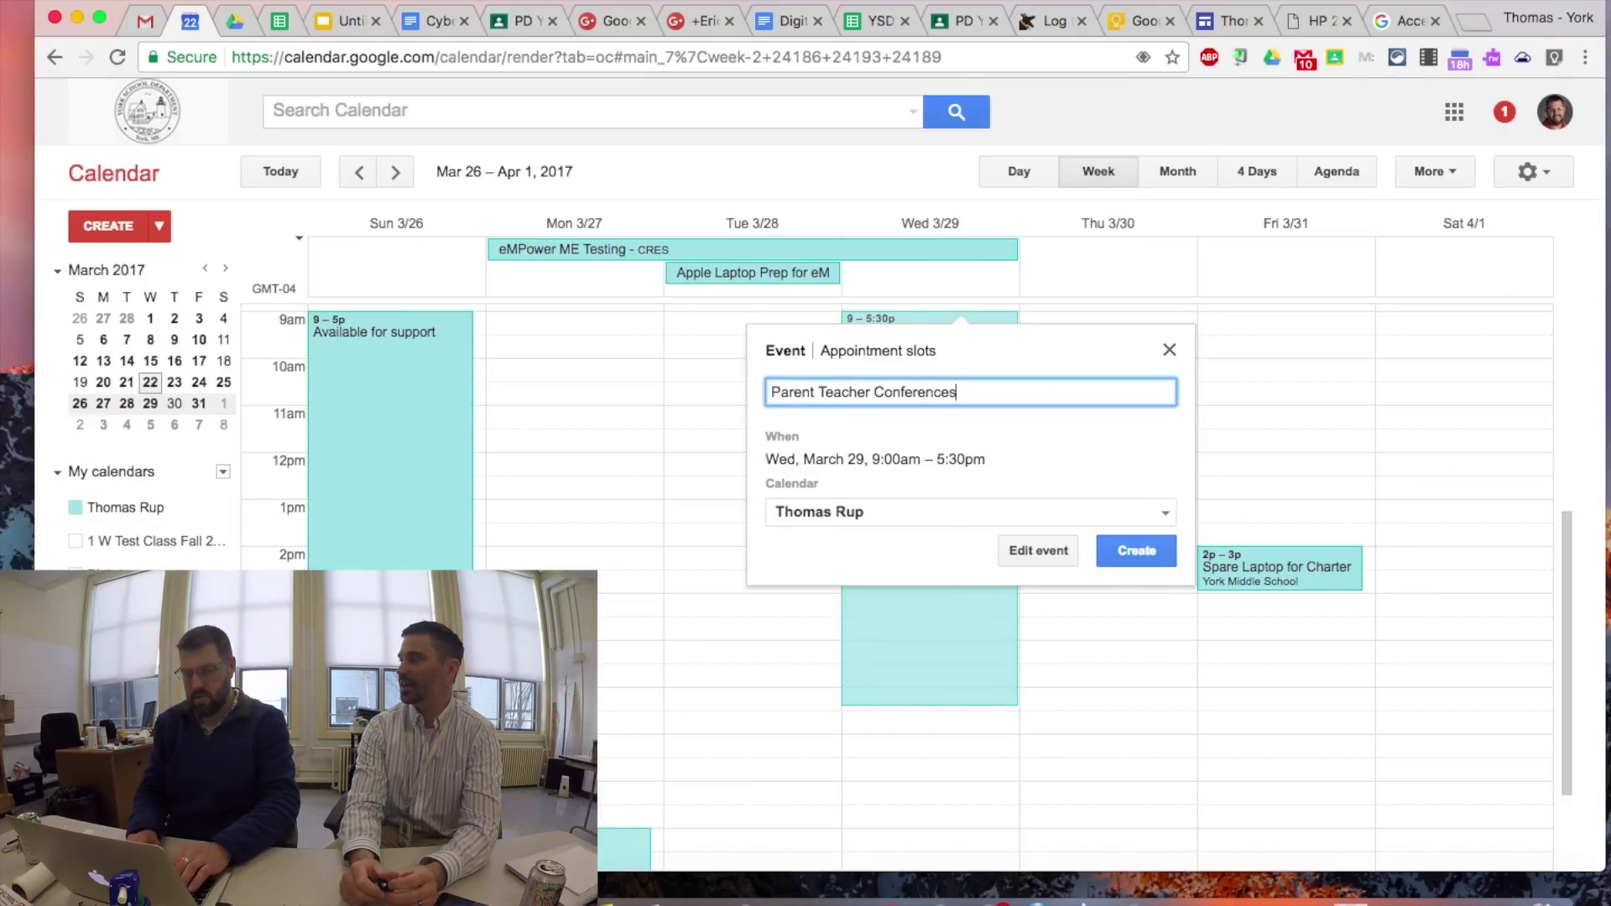
Step: Turn the entry into appointment slots of 22 minutes each and create it
{"action": "left_click", "coordinate": [922, 352]}
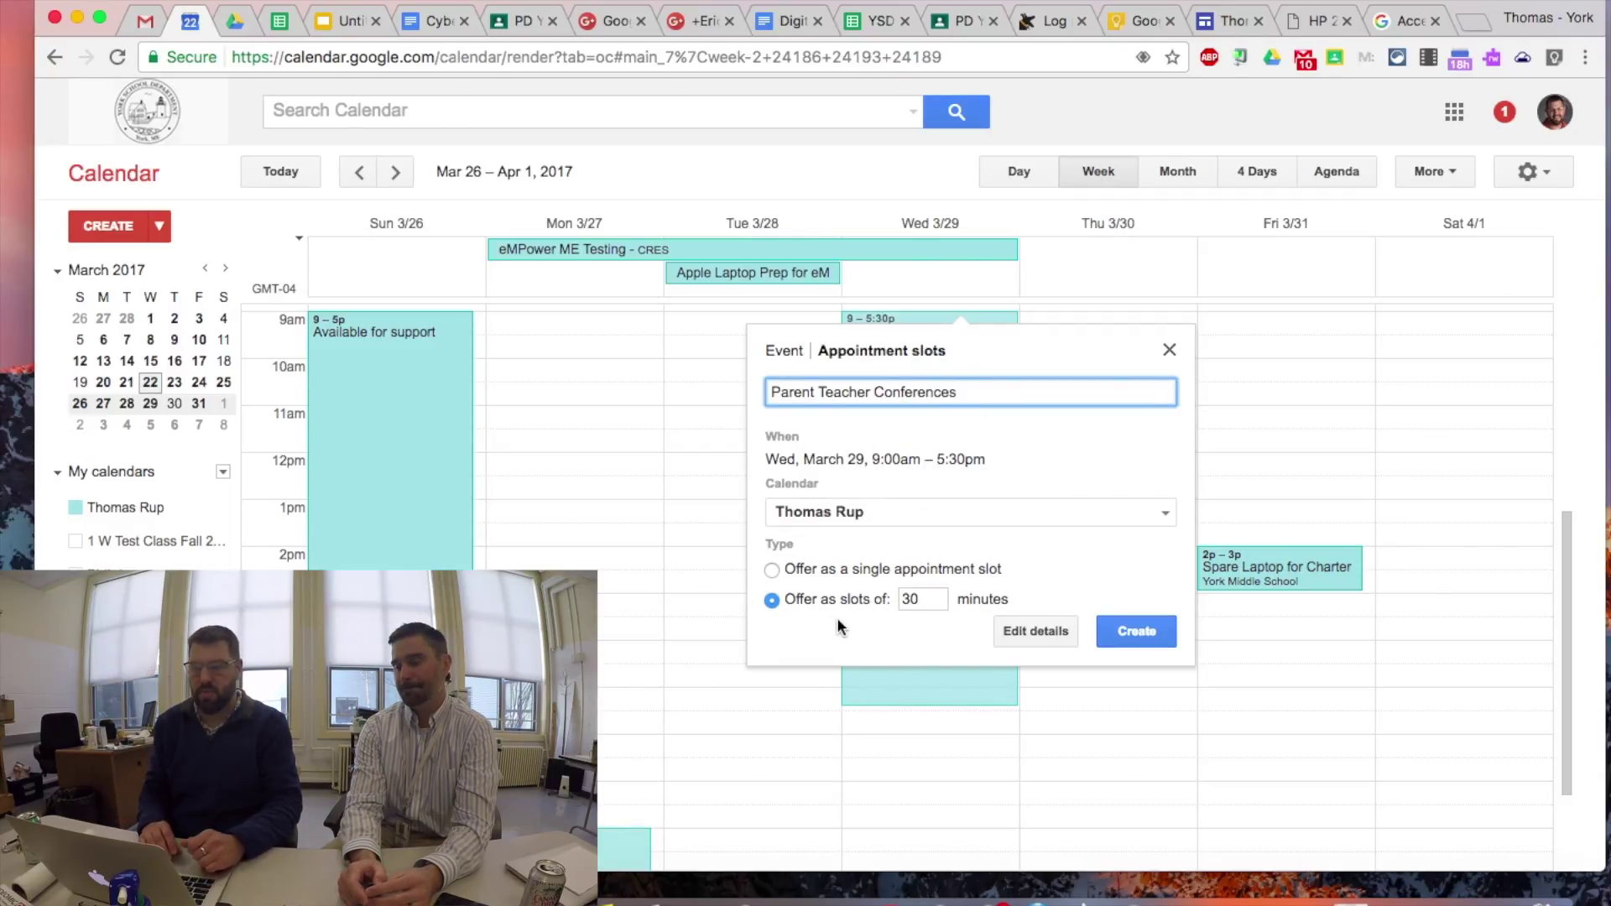
{"action": "left_click", "coordinate": [936, 597]}
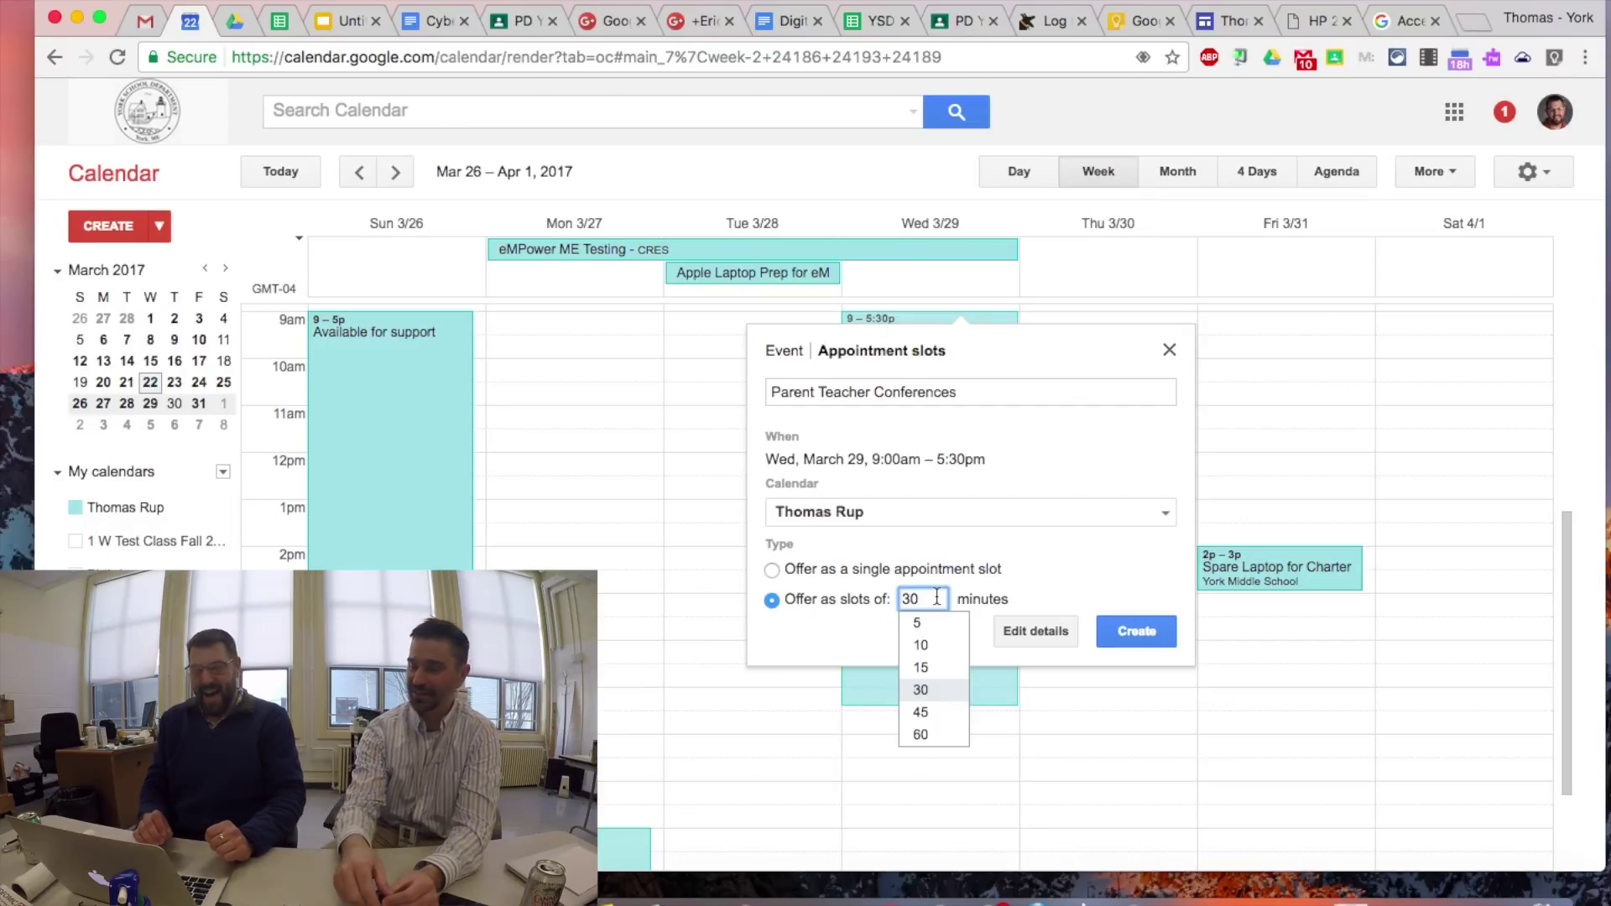
{"action": "key", "text": "BackSpace"}
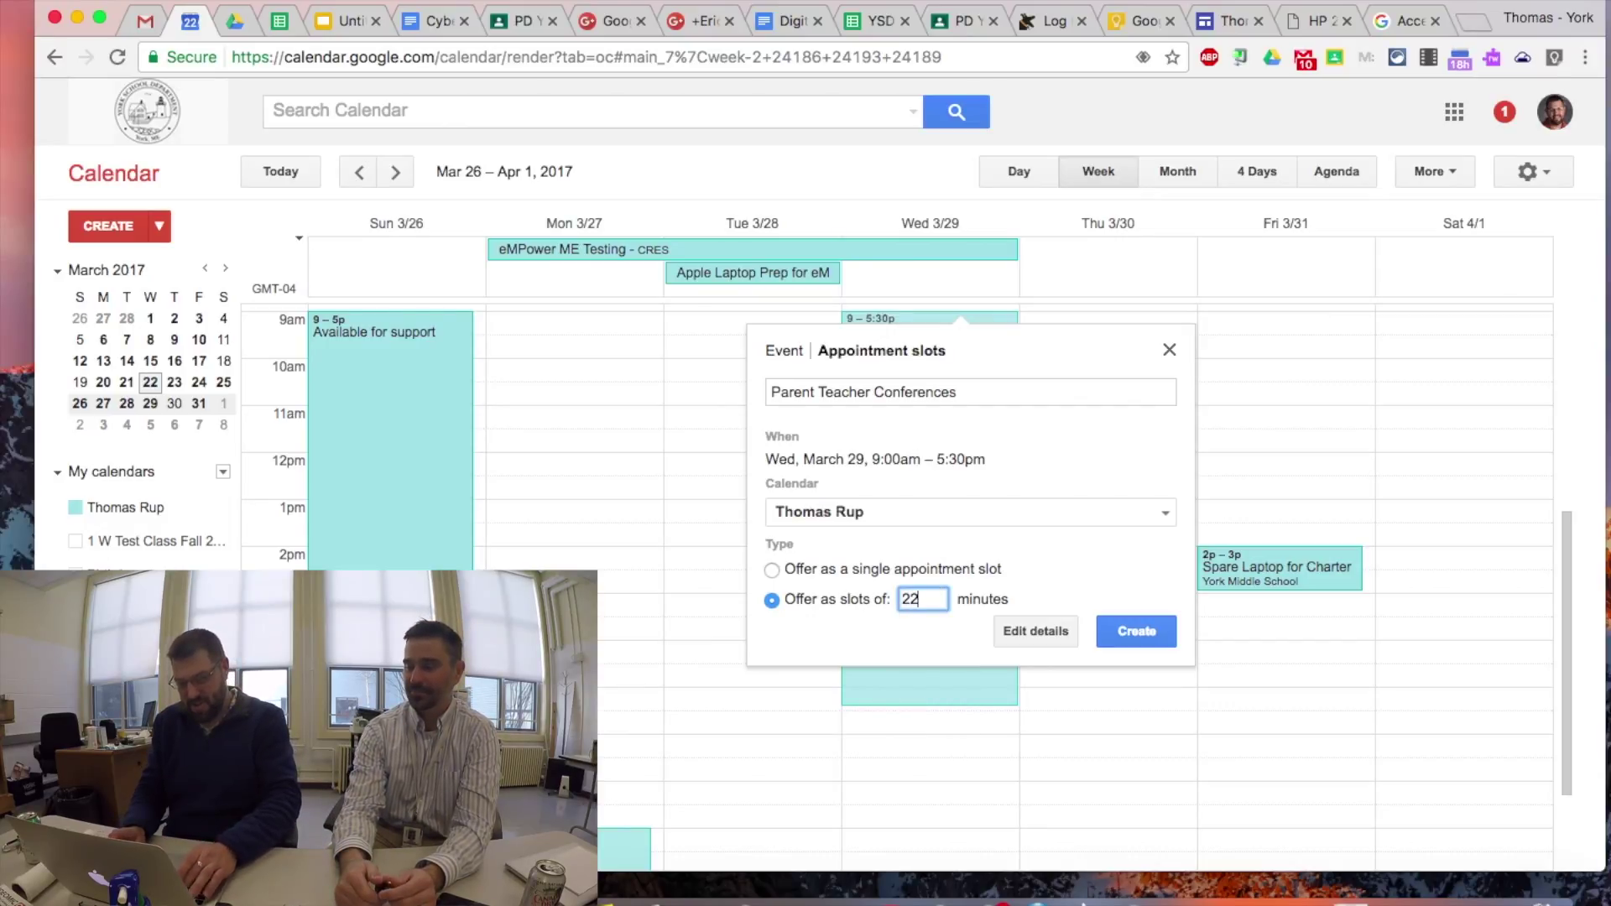
{"action": "left_click", "coordinate": [969, 636]}
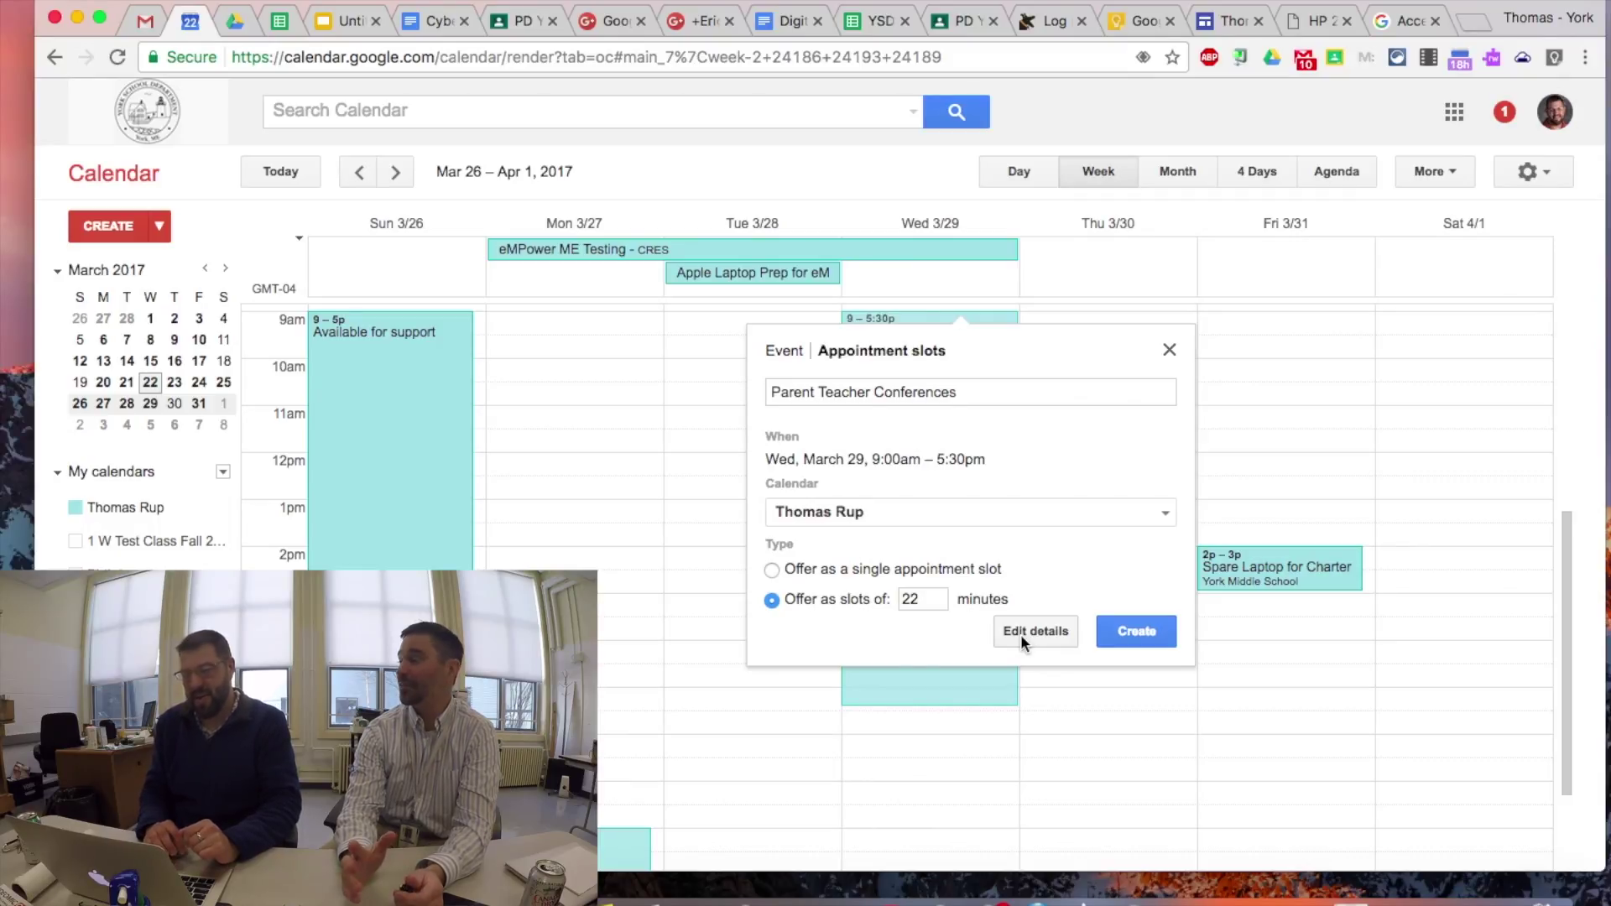
{"action": "left_click", "coordinate": [1128, 632]}
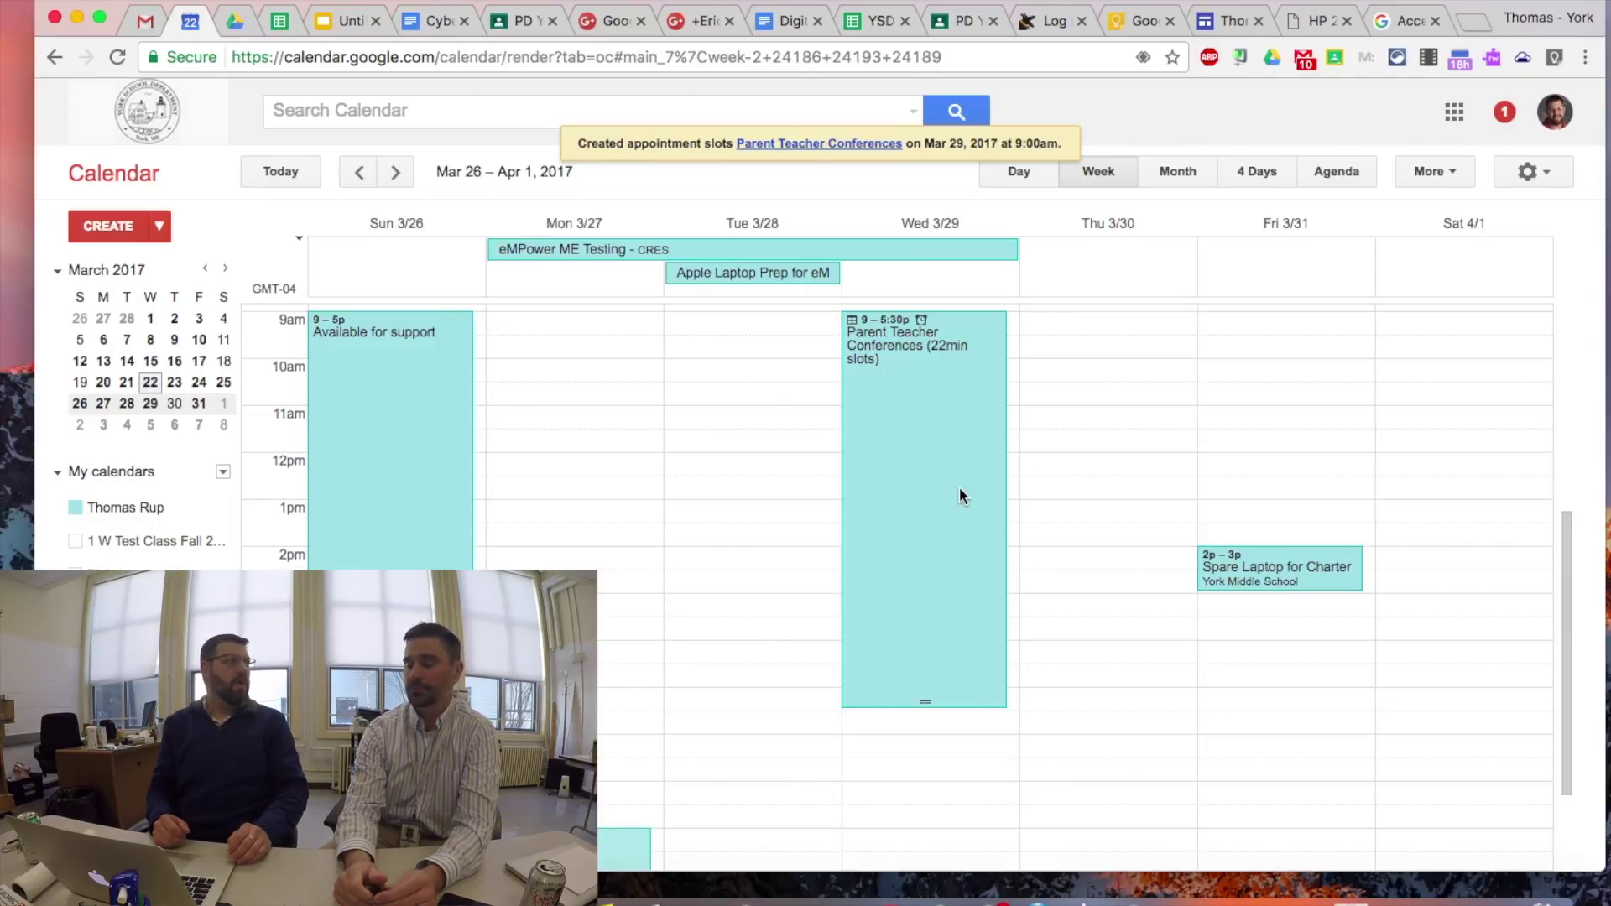
Step: Copy the appointment page link from the Parent Teacher Conferences block's details and open goo.gl in a new browser tab
{"action": "left_click", "coordinate": [885, 350]}
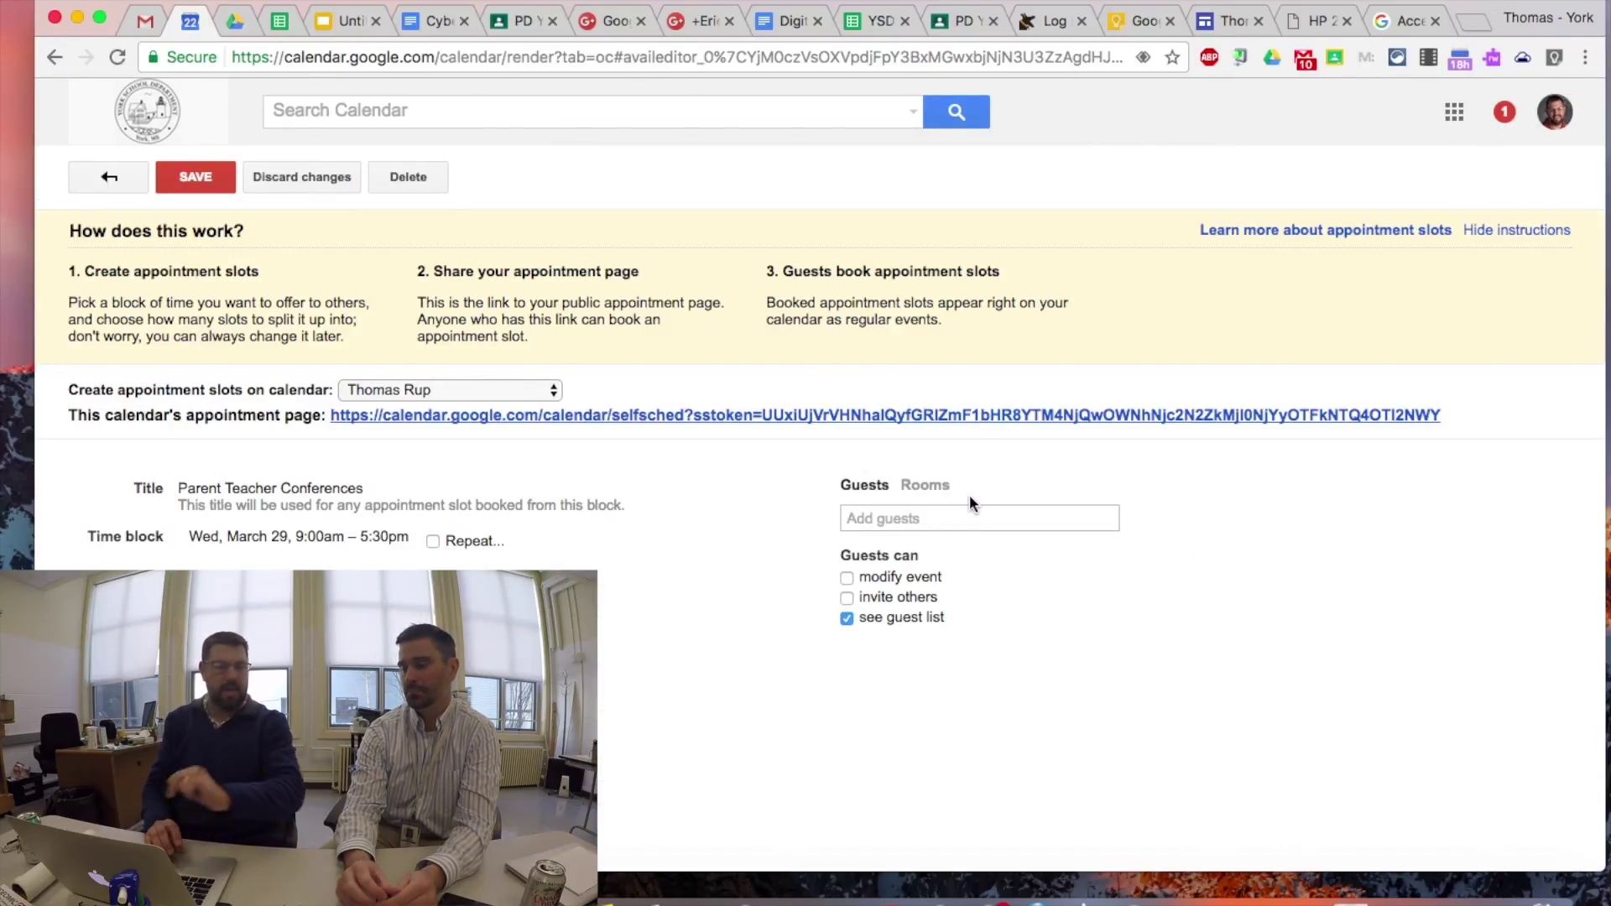
{"action": "left_click_drag", "start_coordinate": [1456, 424], "coordinate": [333, 417]}
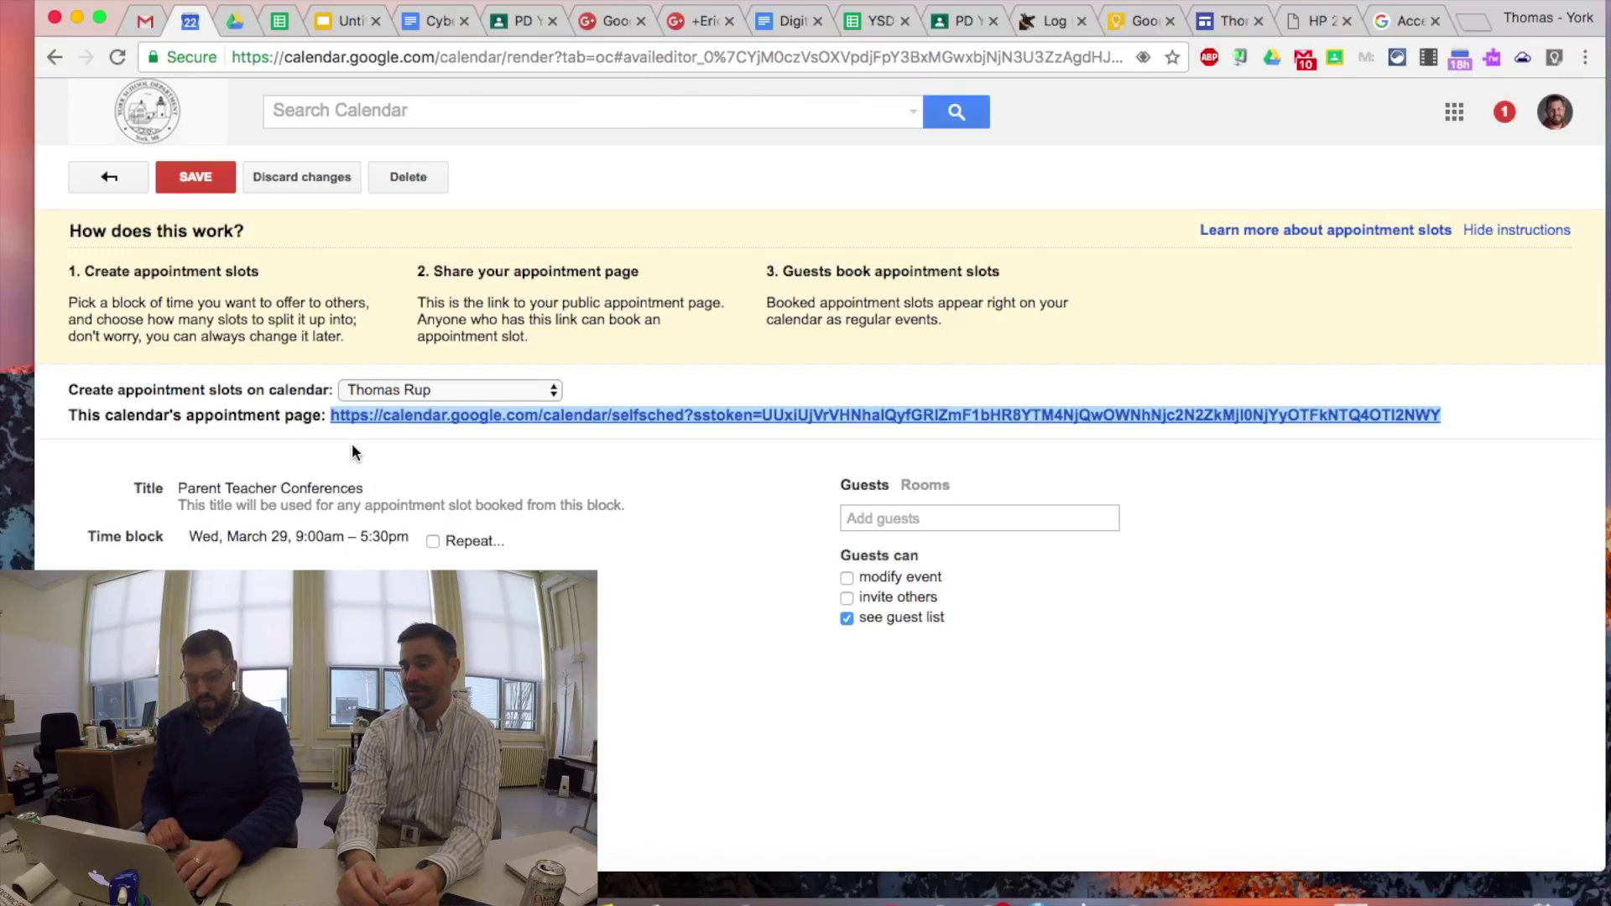
{"action": "left_click", "coordinate": [1474, 20]}
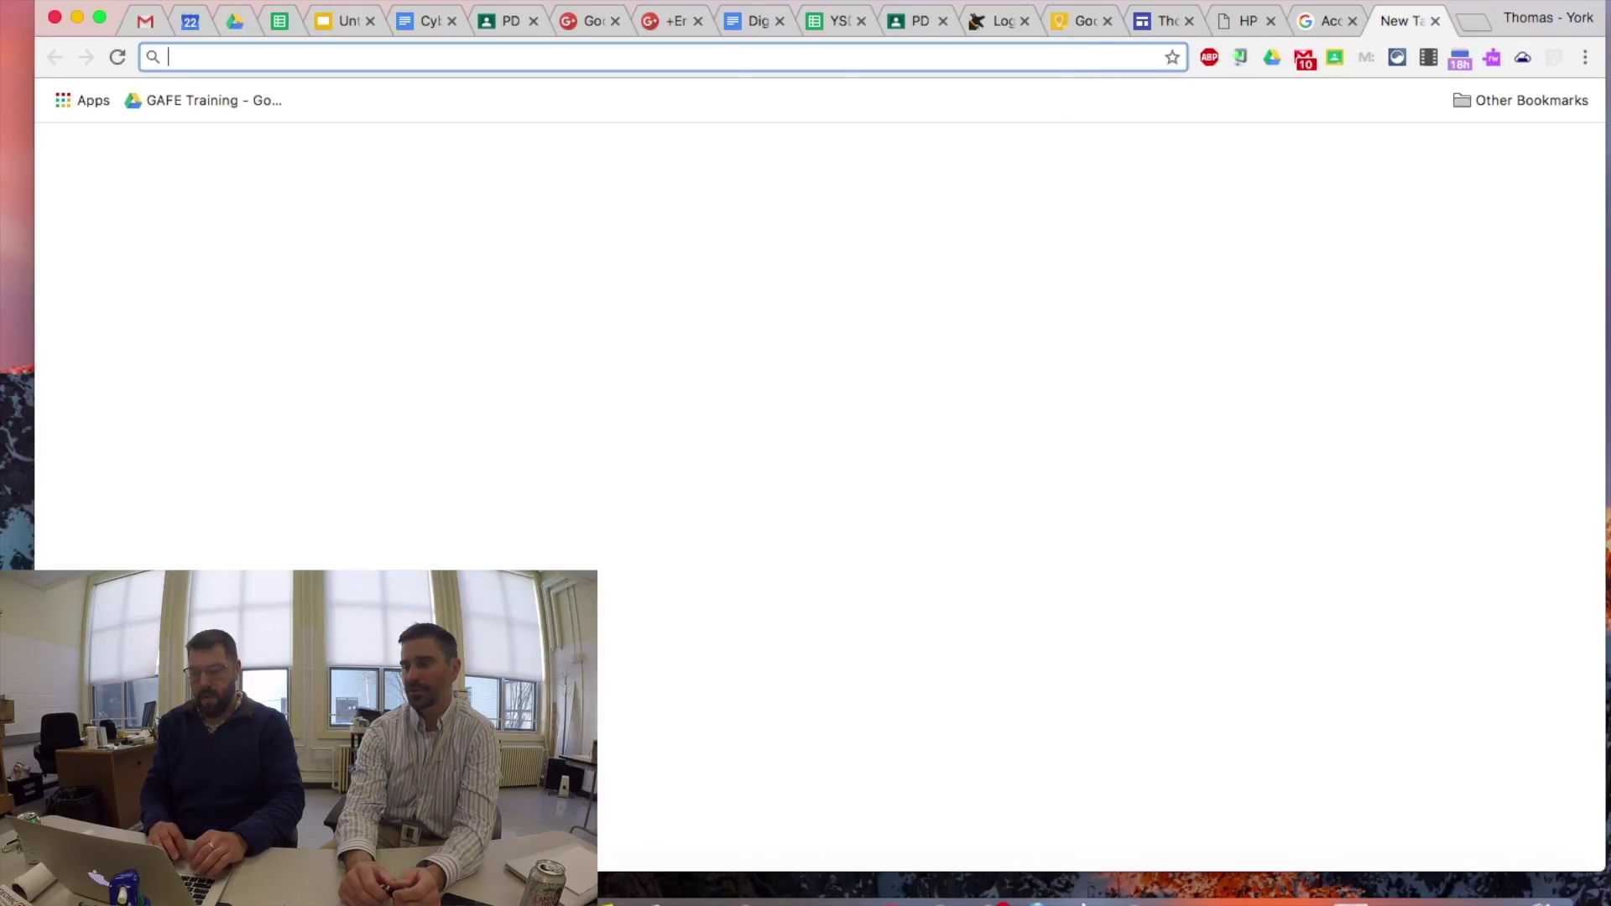
{"action": "type", "text": "go"}
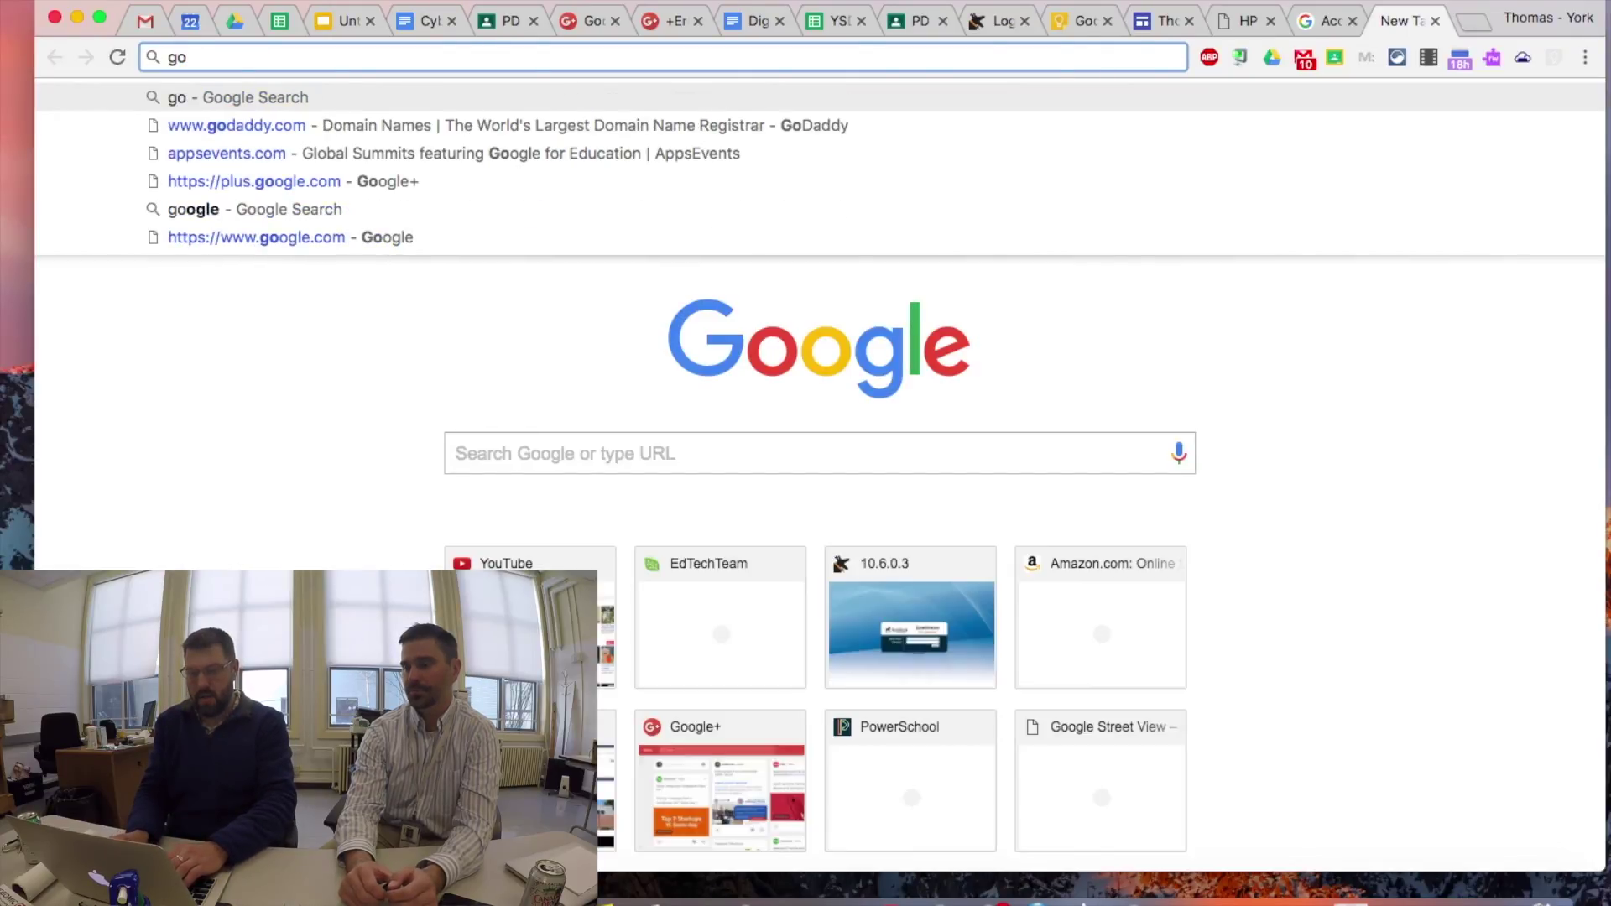
{"action": "type", "text": "o.gl"}
{"action": "key", "text": "Return"}
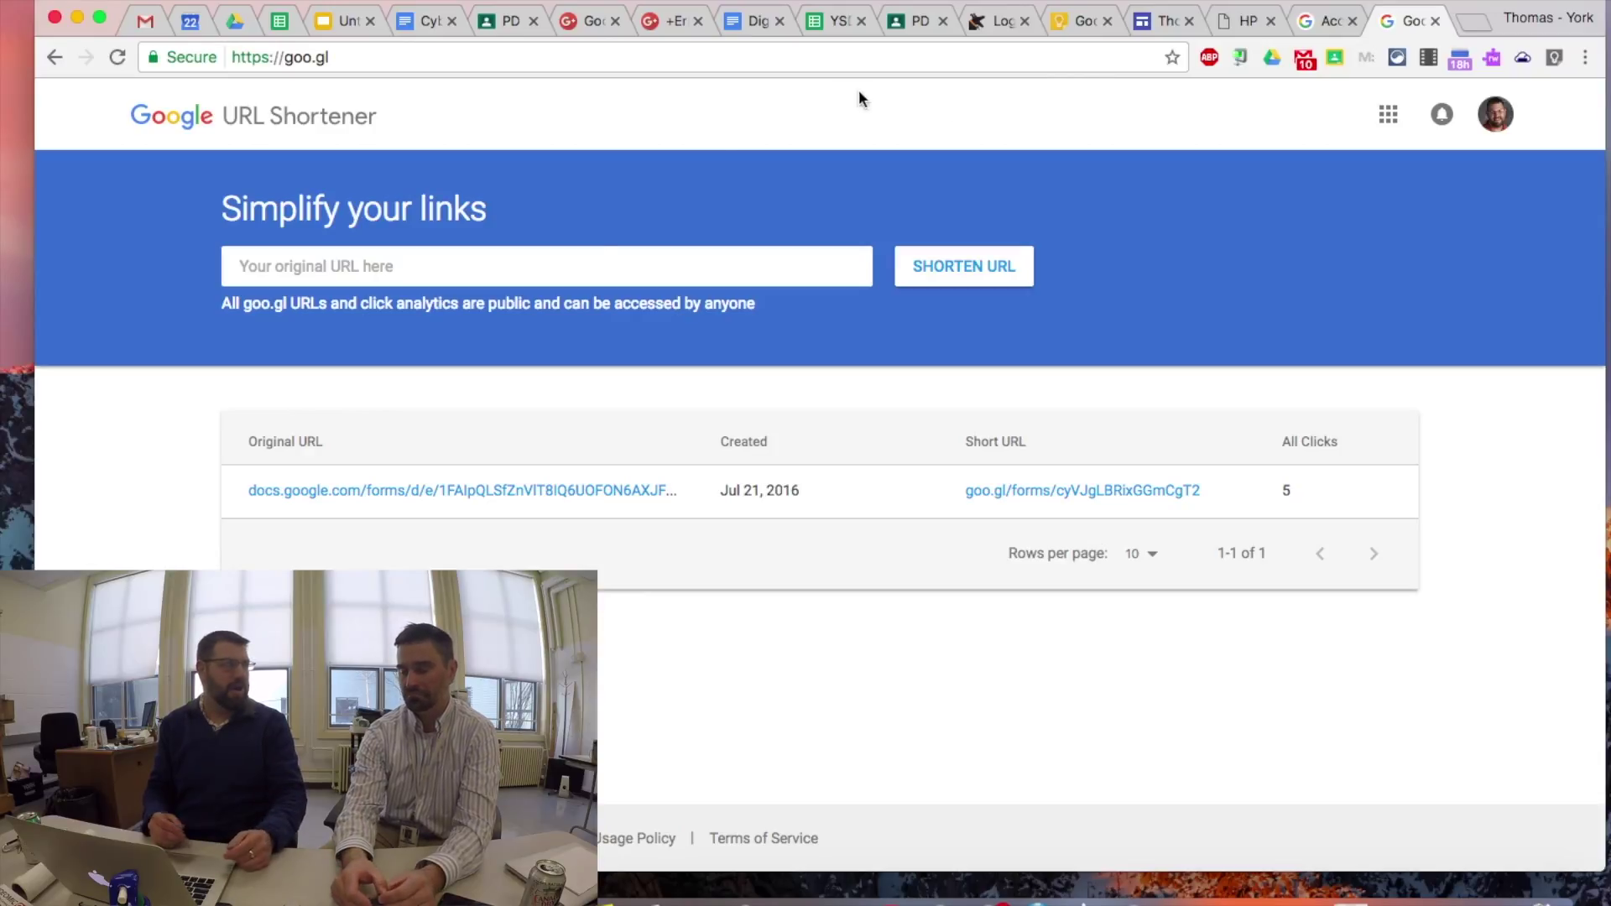
Step: Shorten the copied appointment page link and copy the resulting short URL
{"action": "left_click", "coordinate": [543, 271]}
{"action": "key", "text": "super+v"}
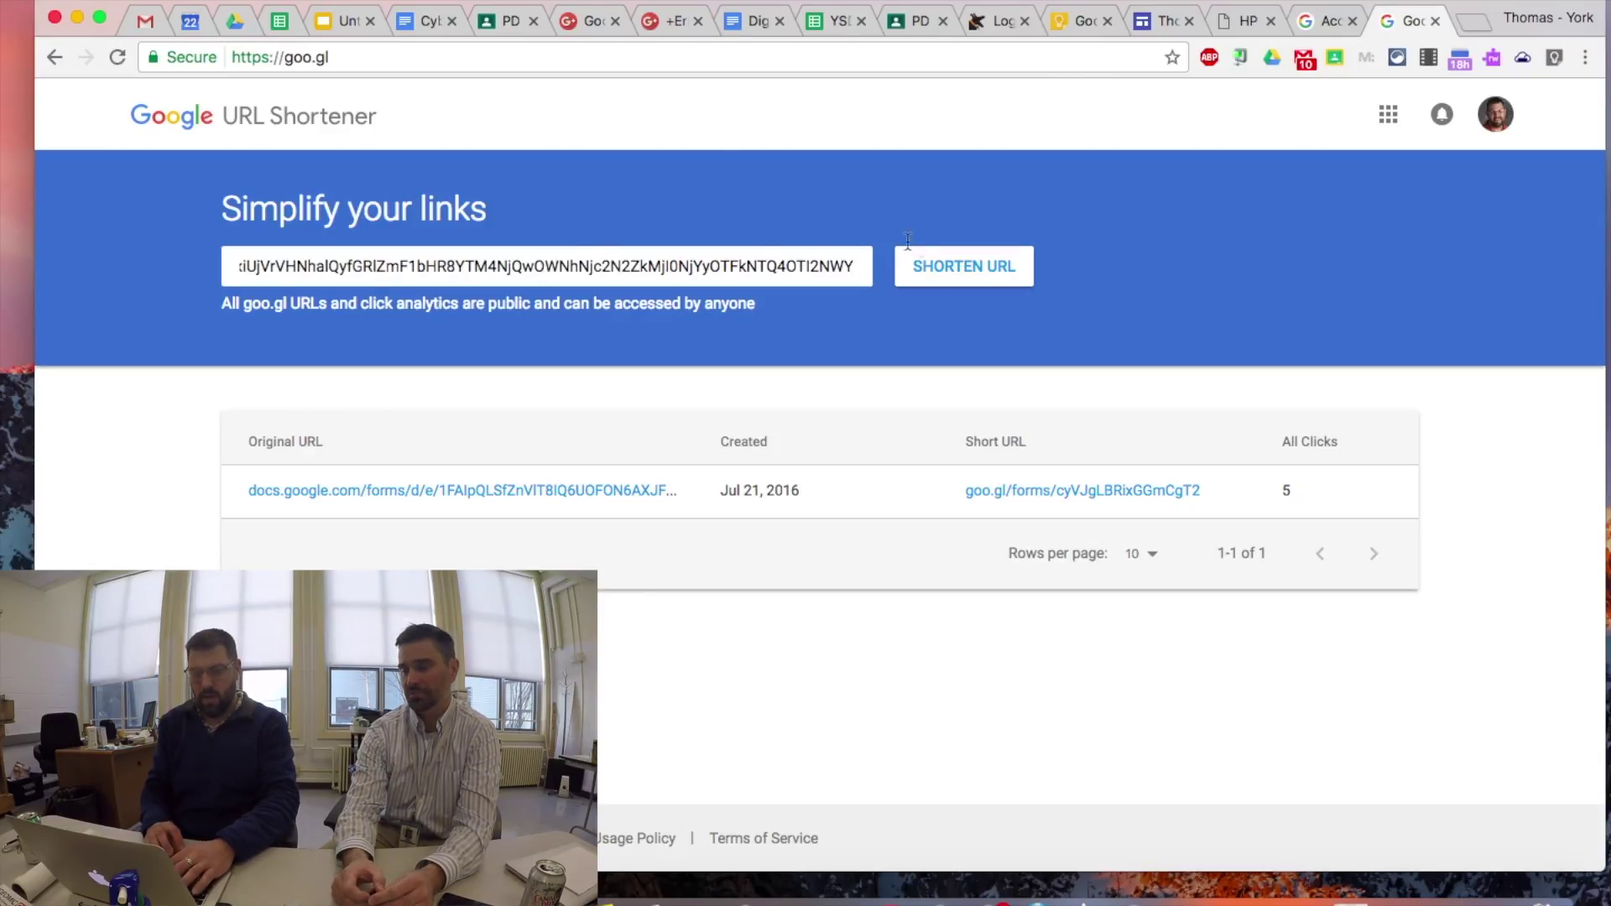
{"action": "left_click", "coordinate": [963, 266]}
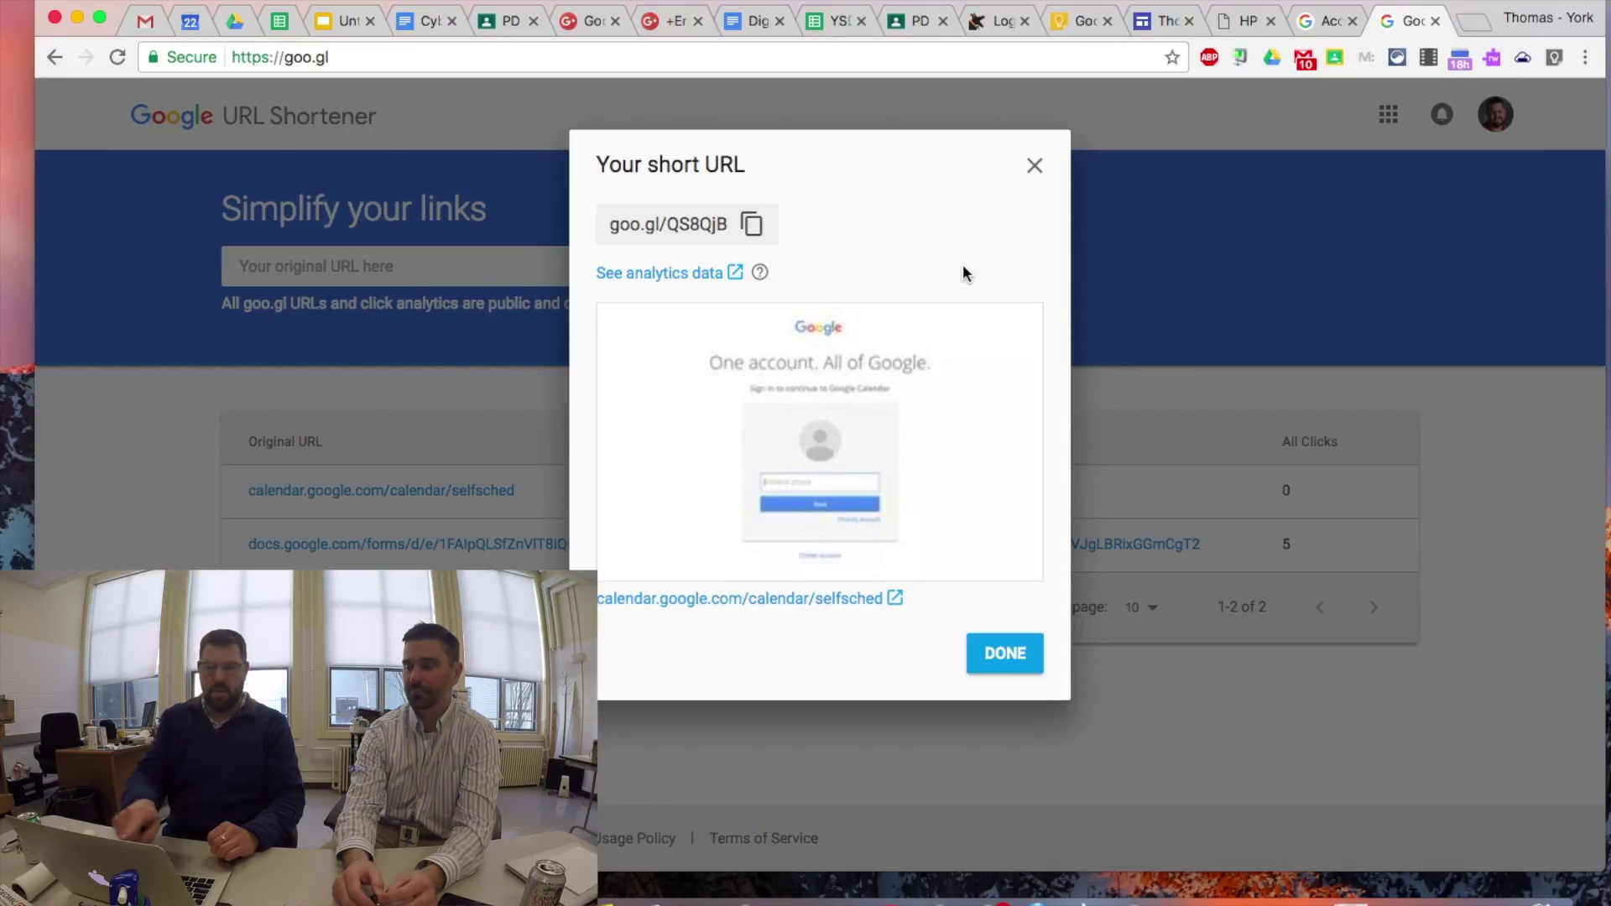
{"action": "left_click", "coordinate": [750, 225]}
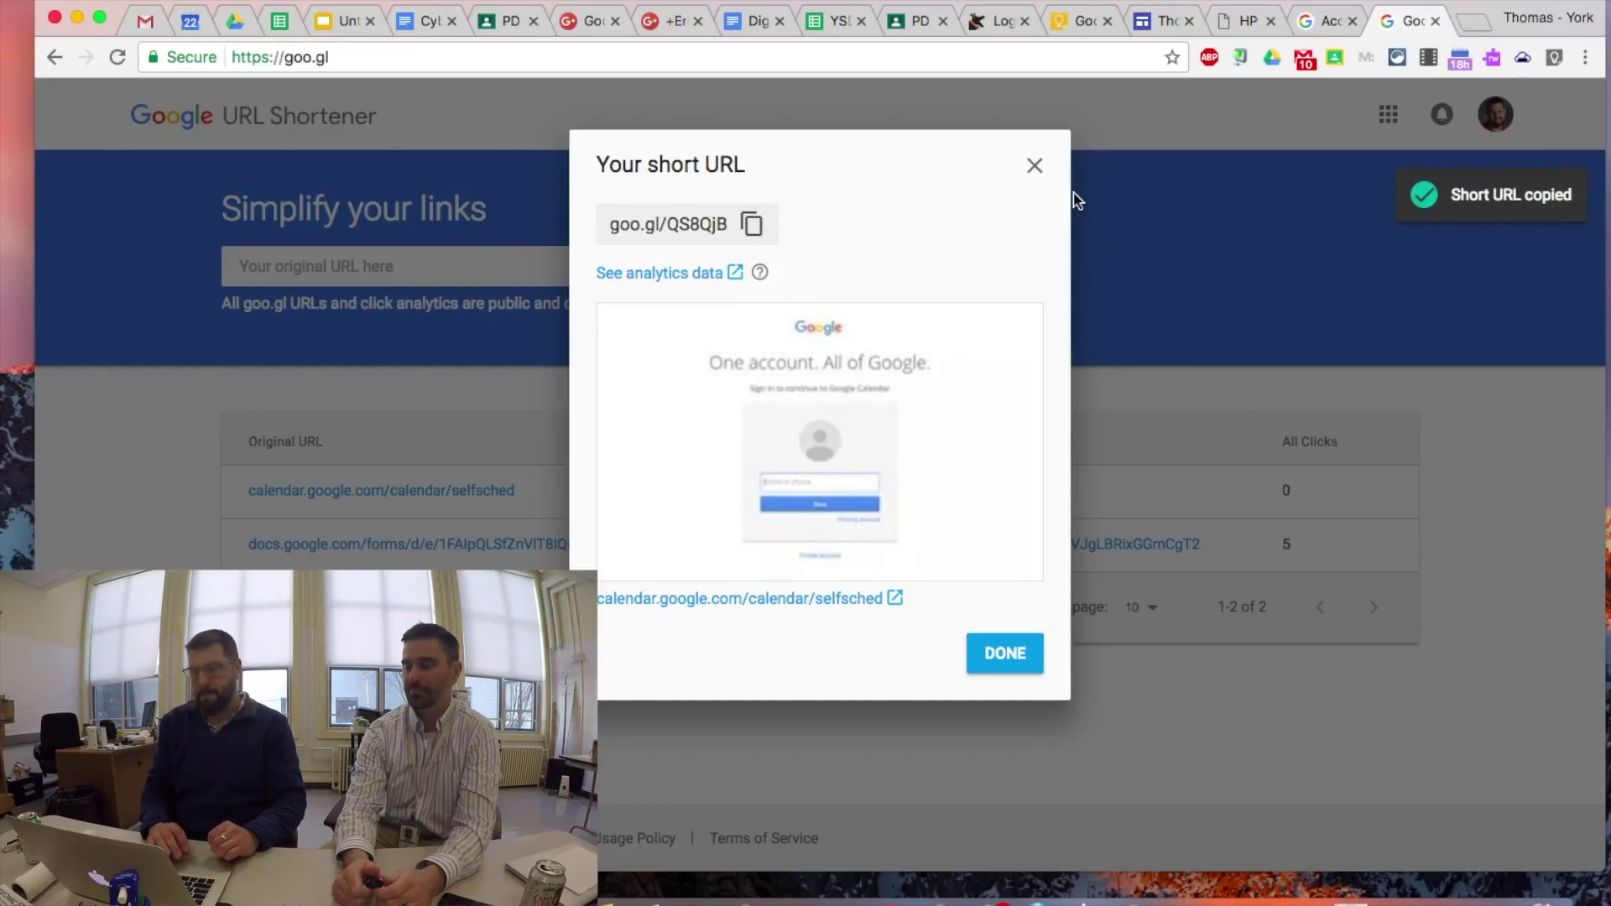
{"action": "left_click", "coordinate": [1036, 170]}
Step: Switch to the browser window of the other account and open the copied short link in a new window
{"action": "left_click", "coordinate": [146, 21]}
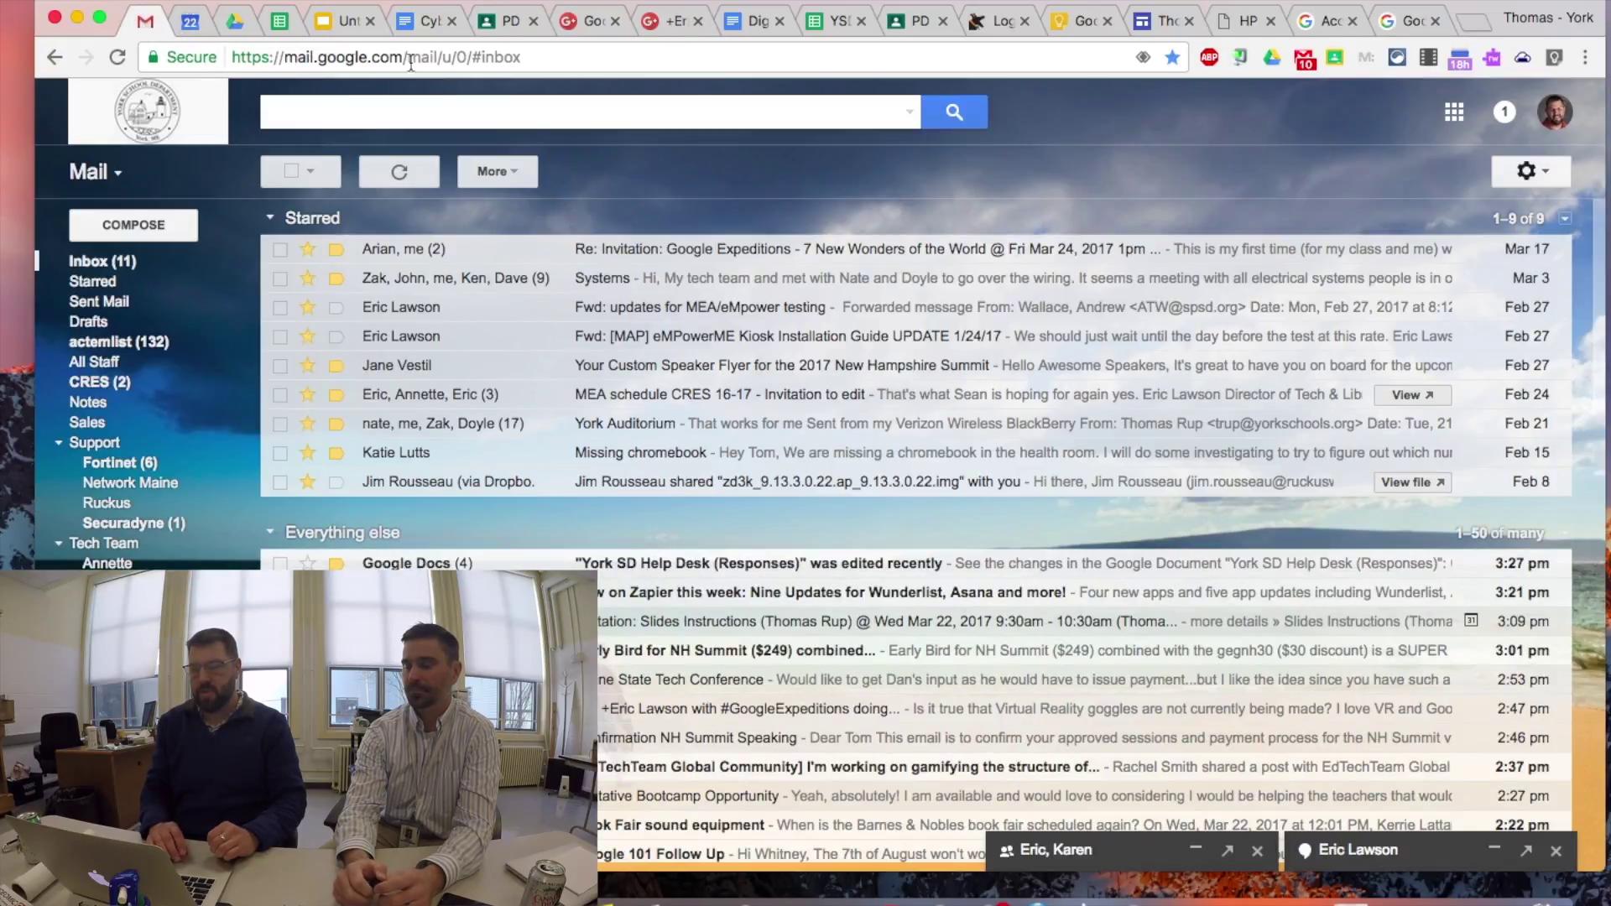
{"action": "left_click", "coordinate": [189, 20]}
{"action": "key", "text": "ctrl+Right"}
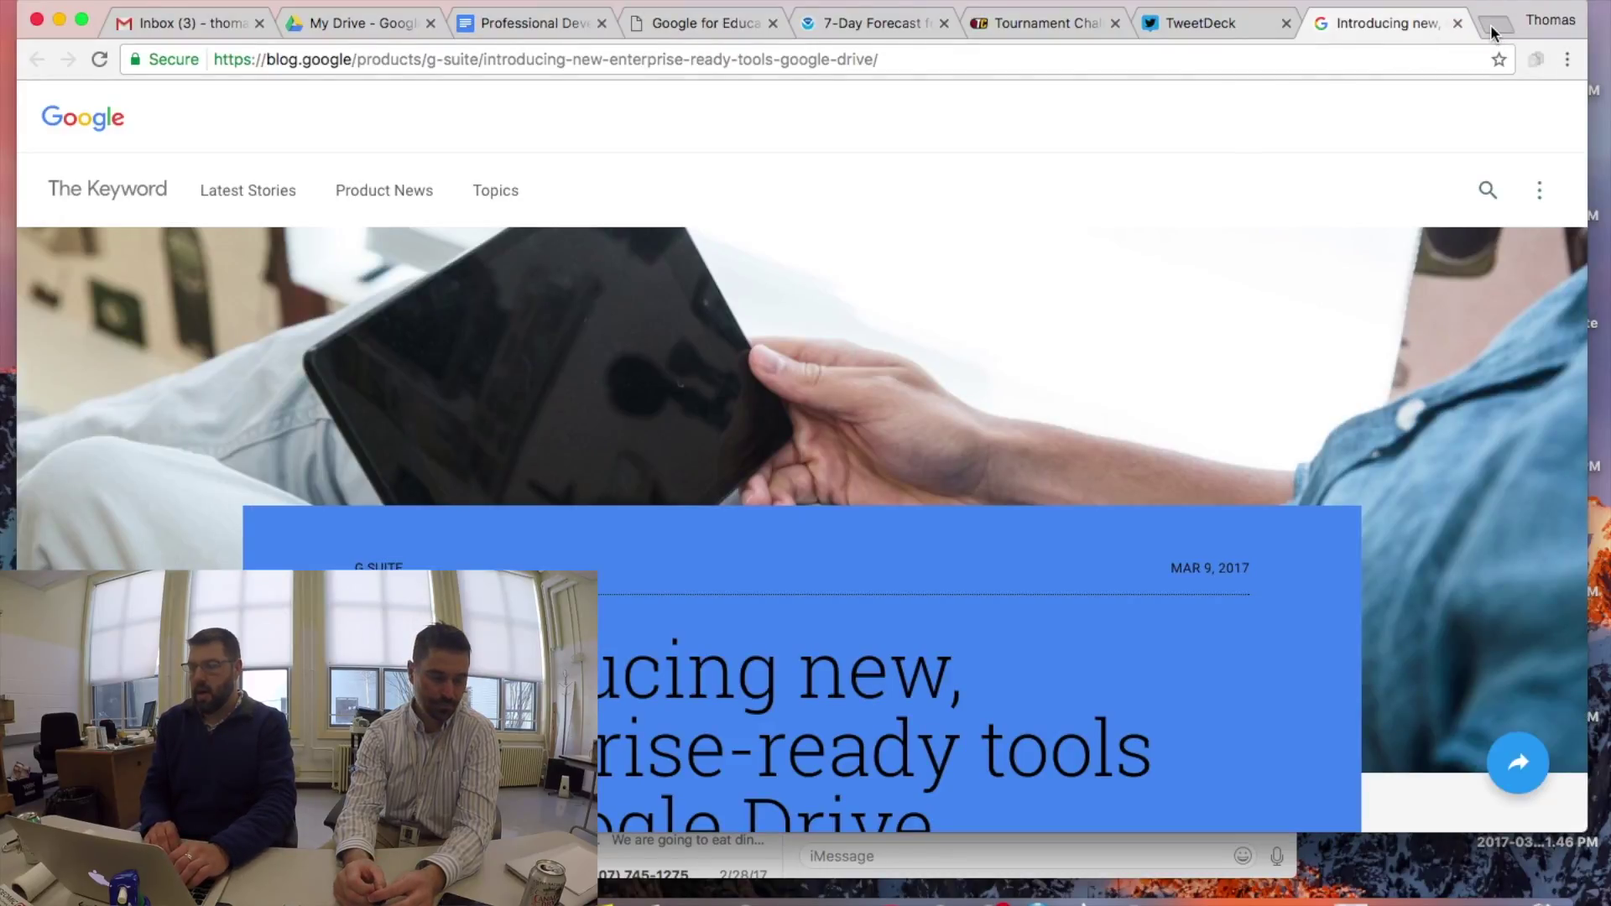
{"action": "left_click", "coordinate": [1495, 25]}
{"action": "key", "text": "super+v"}
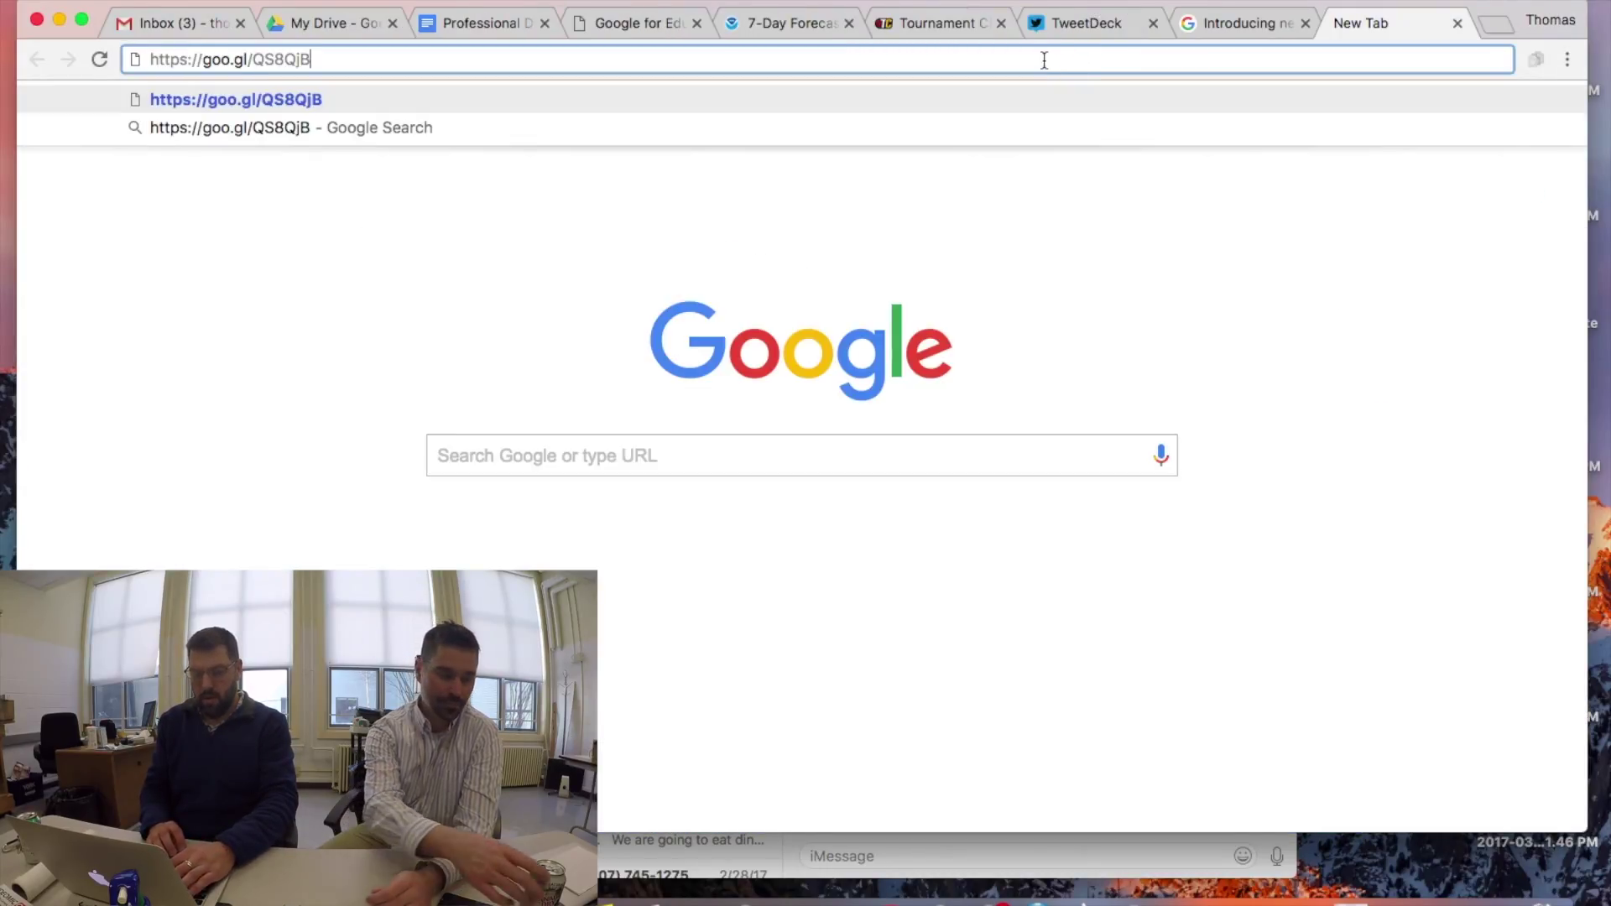
{"action": "key", "text": "shift+Return"}
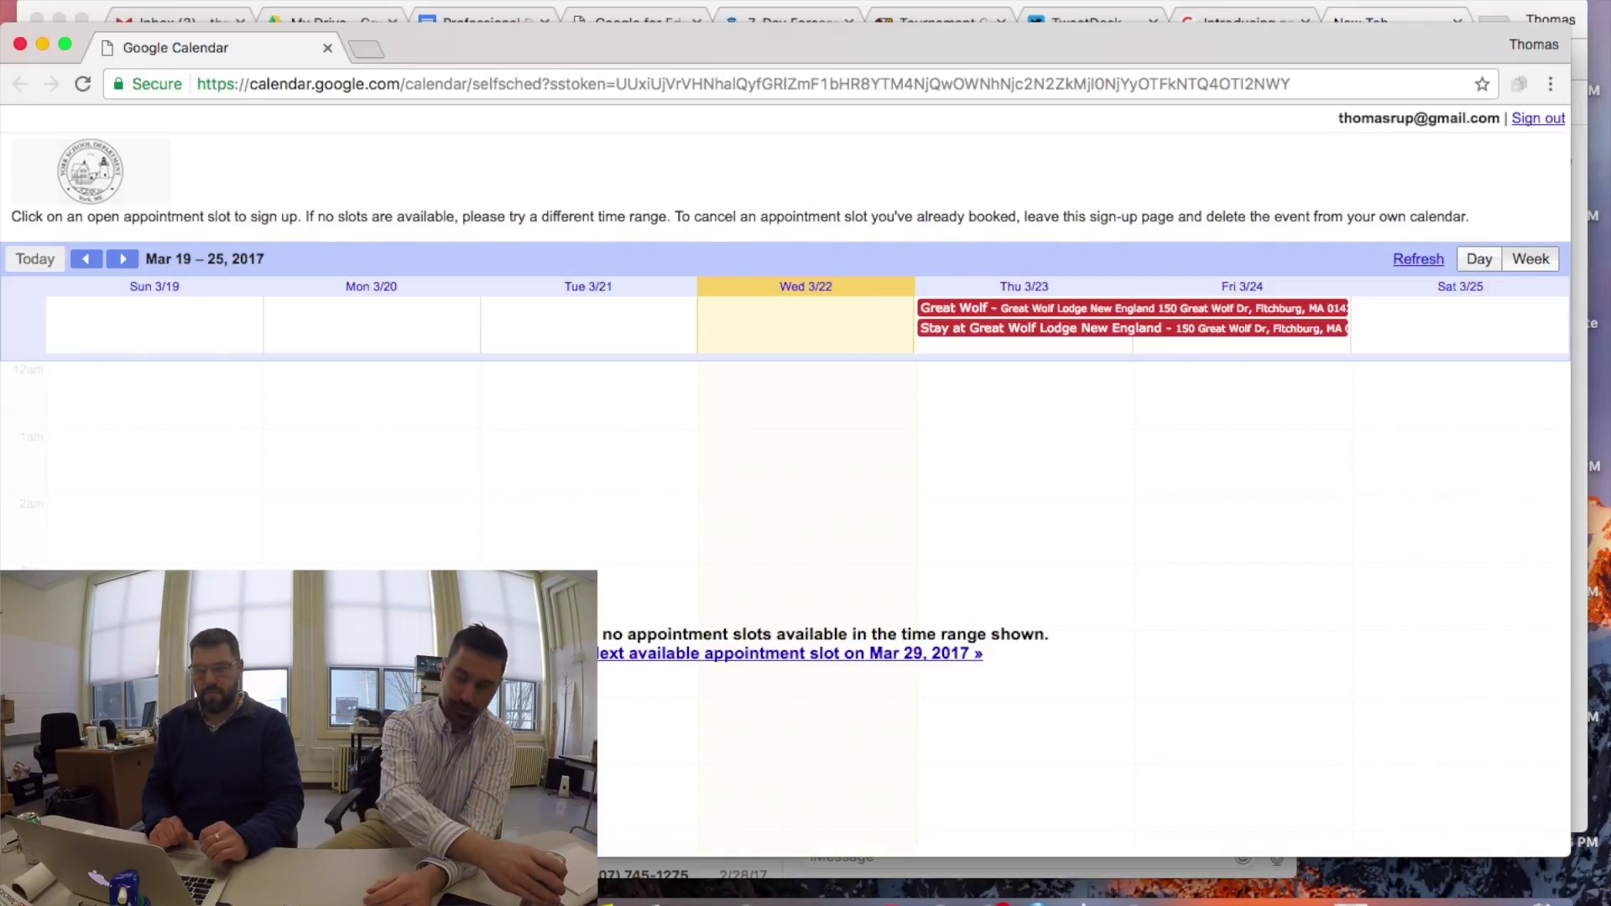
Step: Book the 10:28am–10:50am Parent Teacher slot on March 29 with location "My House" and description "Pool Party", staying on the sign-up page
{"action": "left_click", "coordinate": [121, 260]}
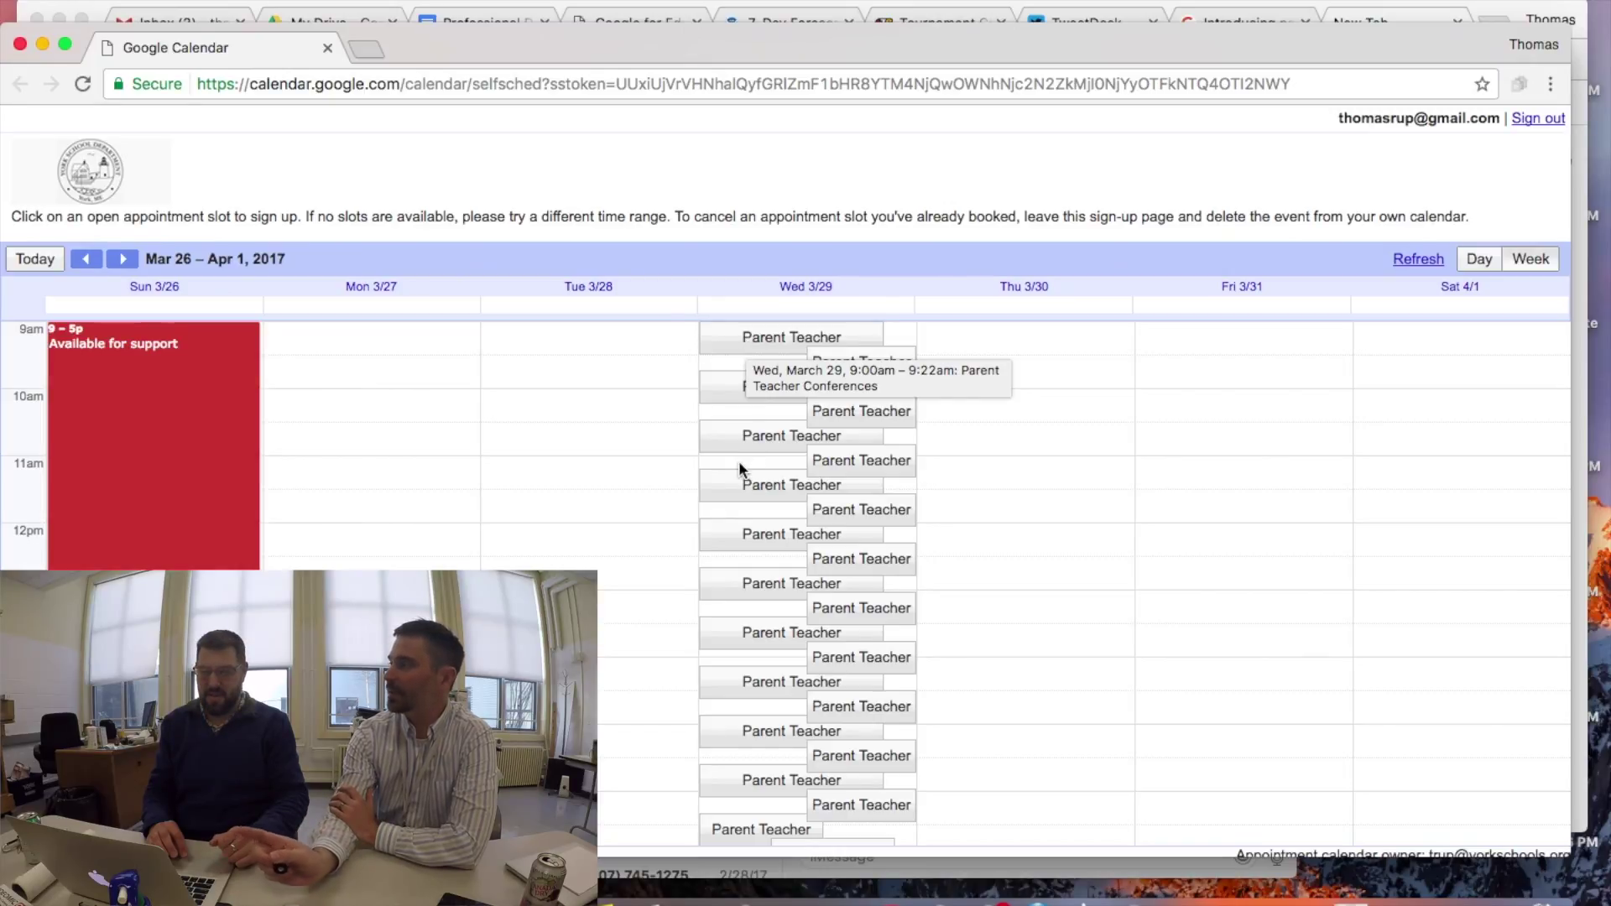
{"action": "left_click", "coordinate": [752, 442]}
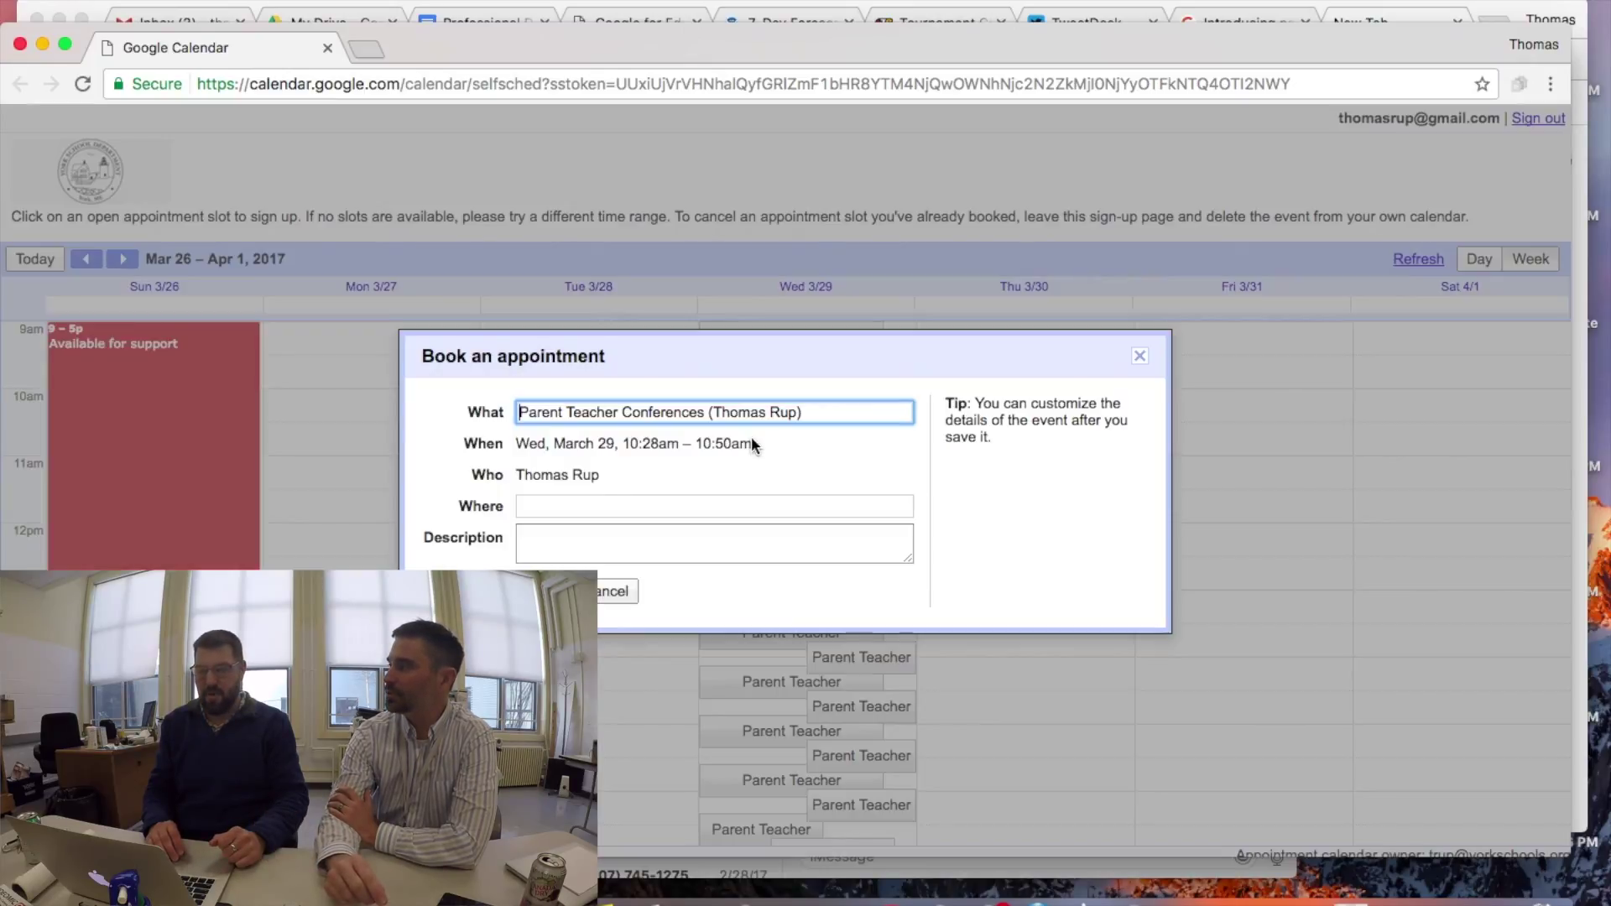
{"action": "left_click", "coordinate": [603, 506]}
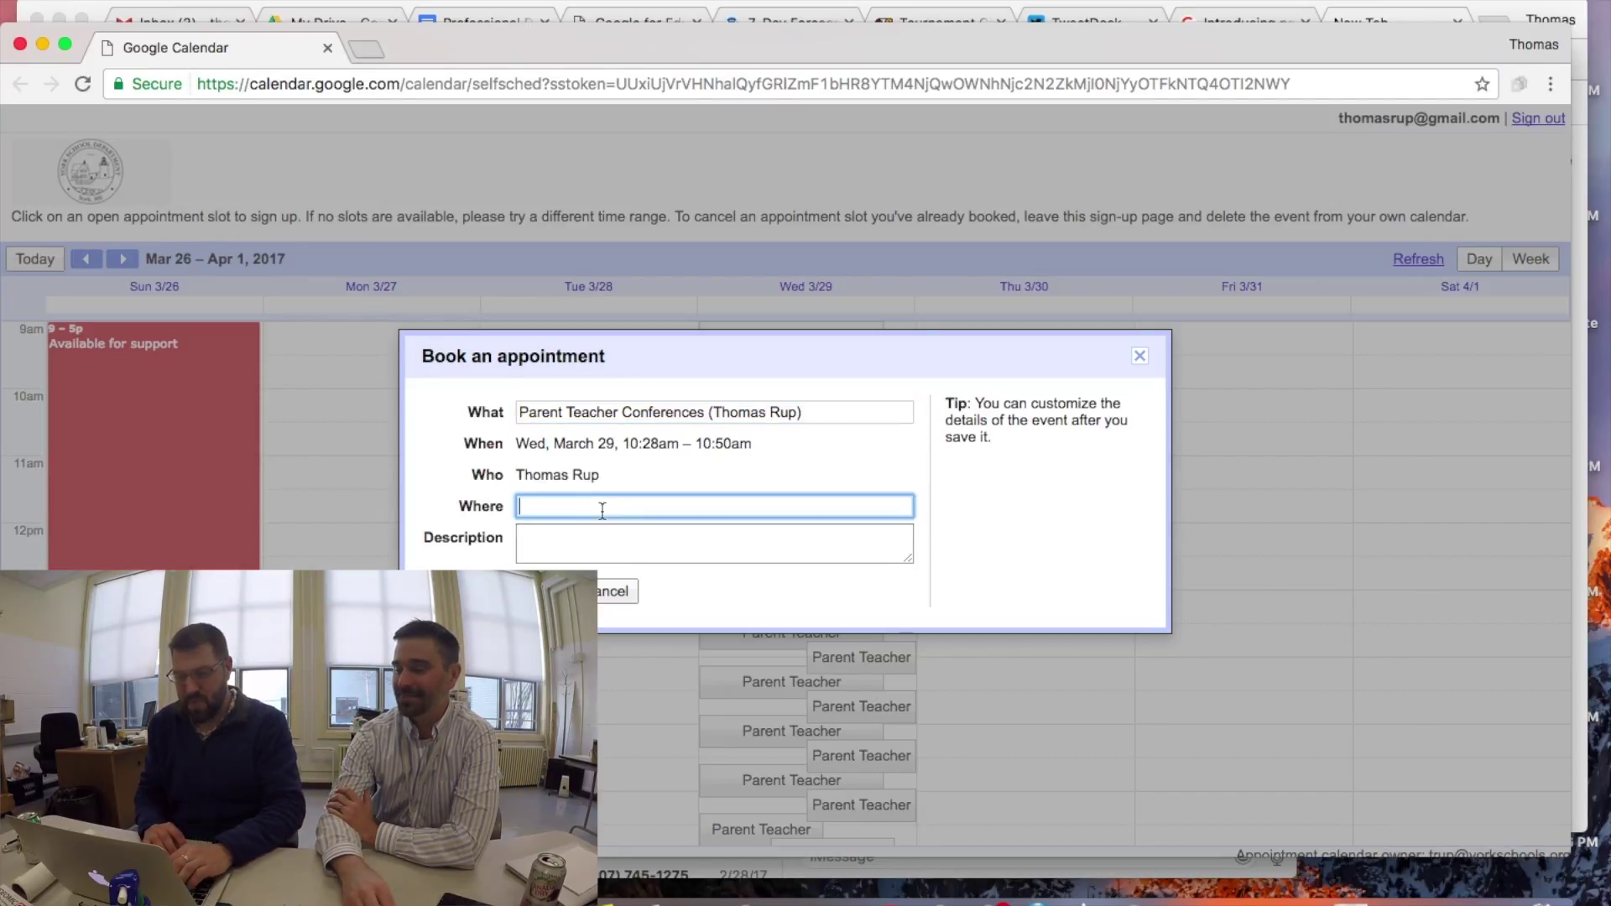
{"action": "type", "text": "My House"}
{"action": "key", "text": "Tab"}
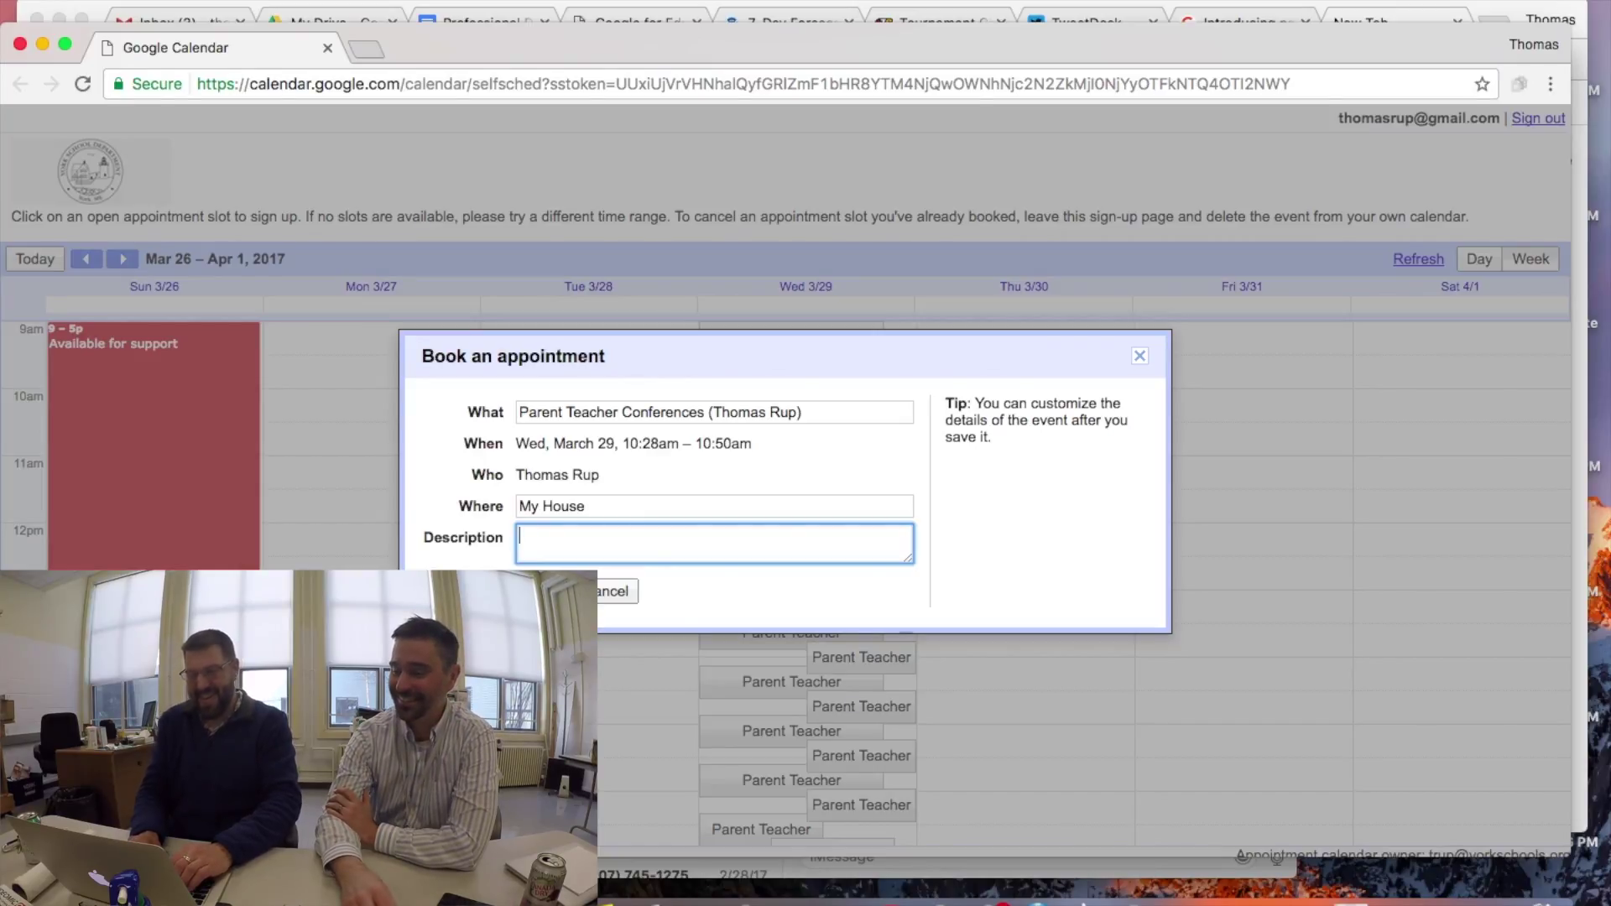
{"action": "type", "text": "Pool Party"}
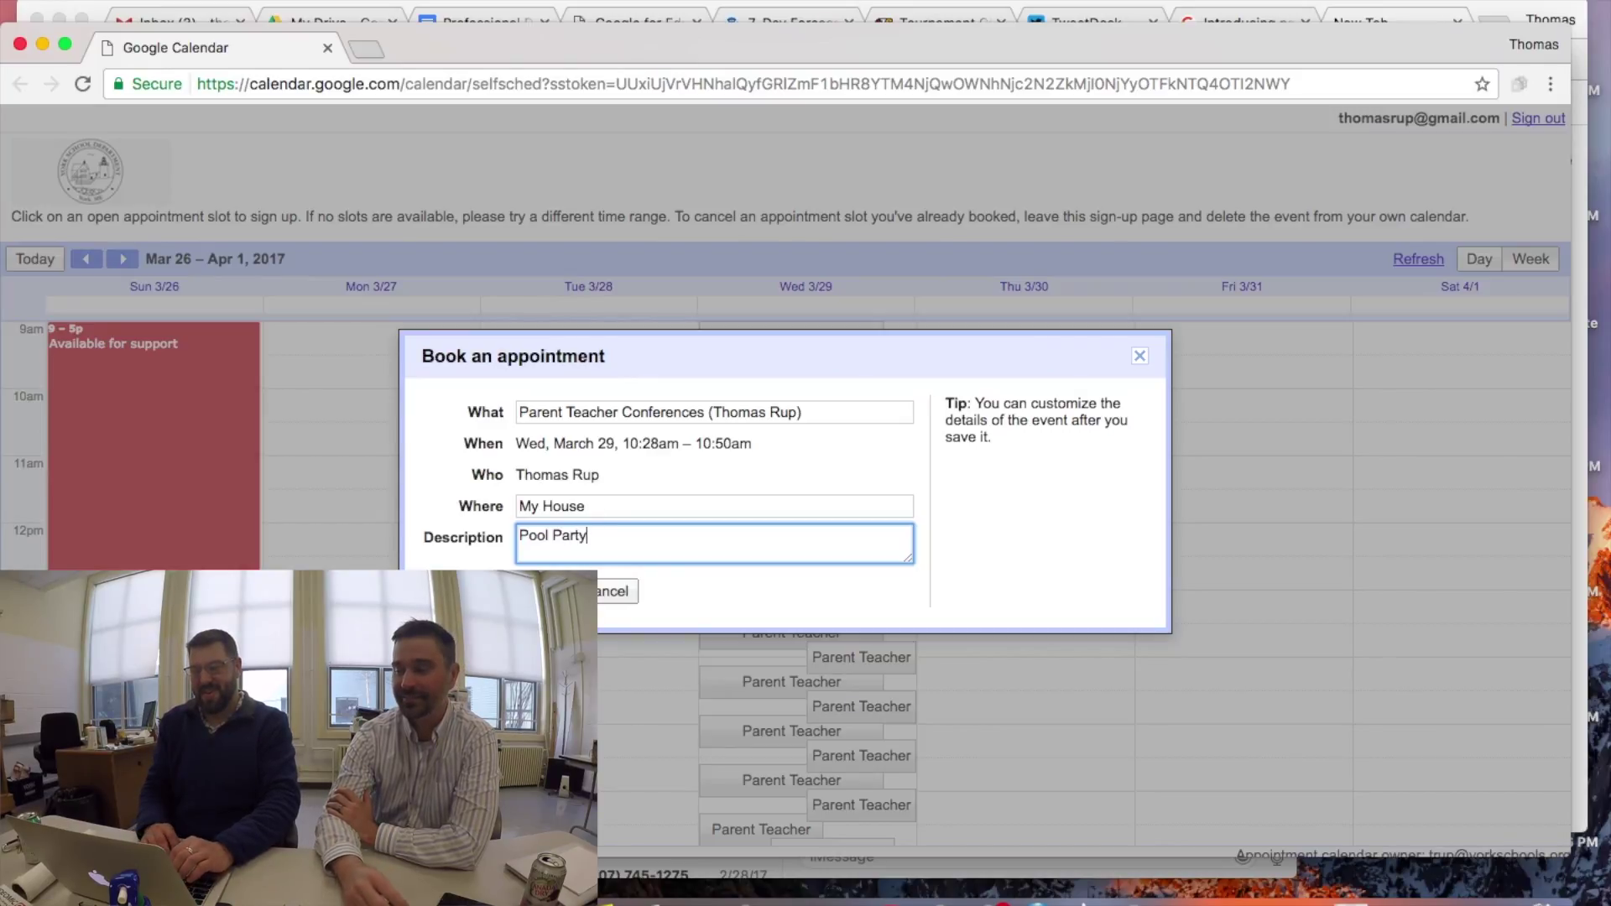
{"action": "key", "text": "Tab"}
{"action": "key", "text": "Return"}
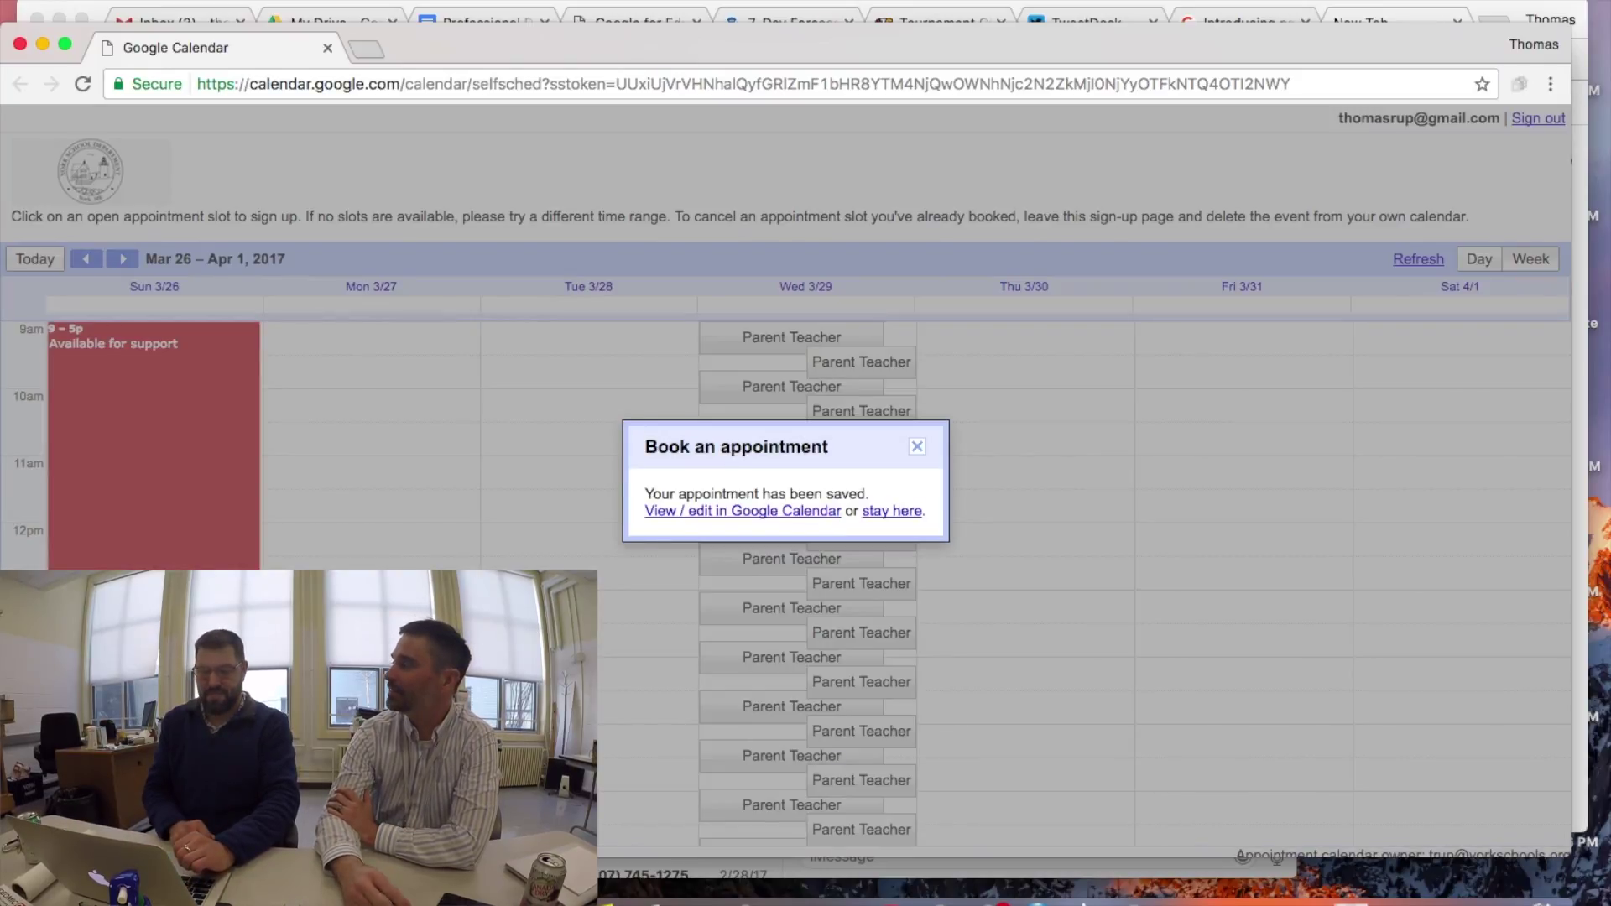
{"action": "left_click", "coordinate": [895, 509]}
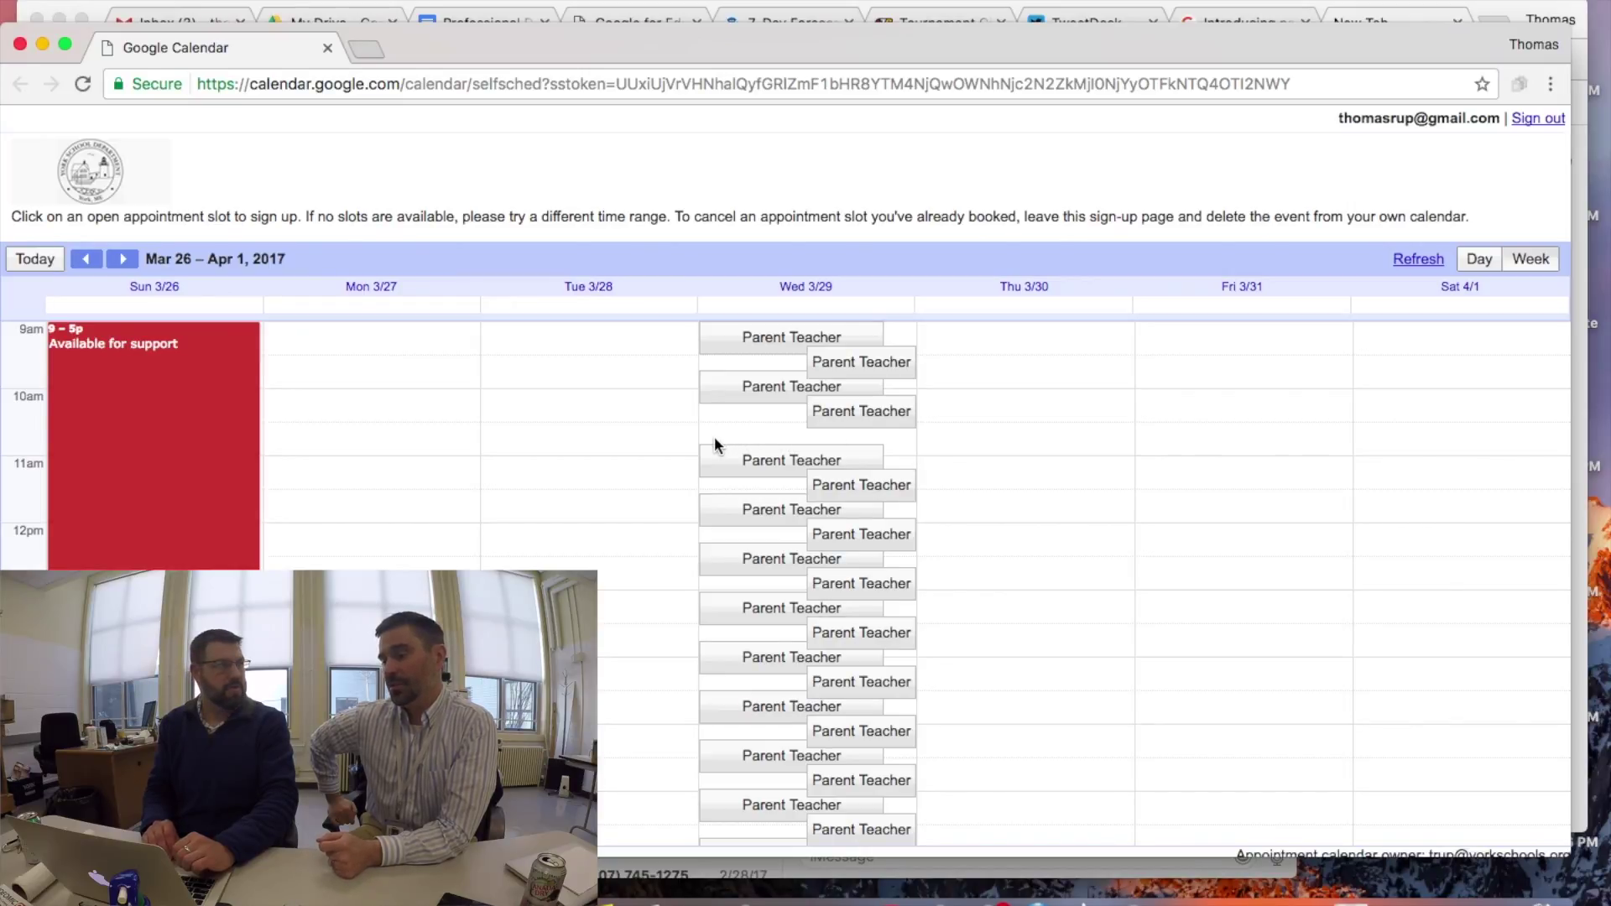
Step: Return to the organizer's week calendar and check the details of the booked 10:28am conference on March 29
{"action": "key", "text": "ctrl+Left"}
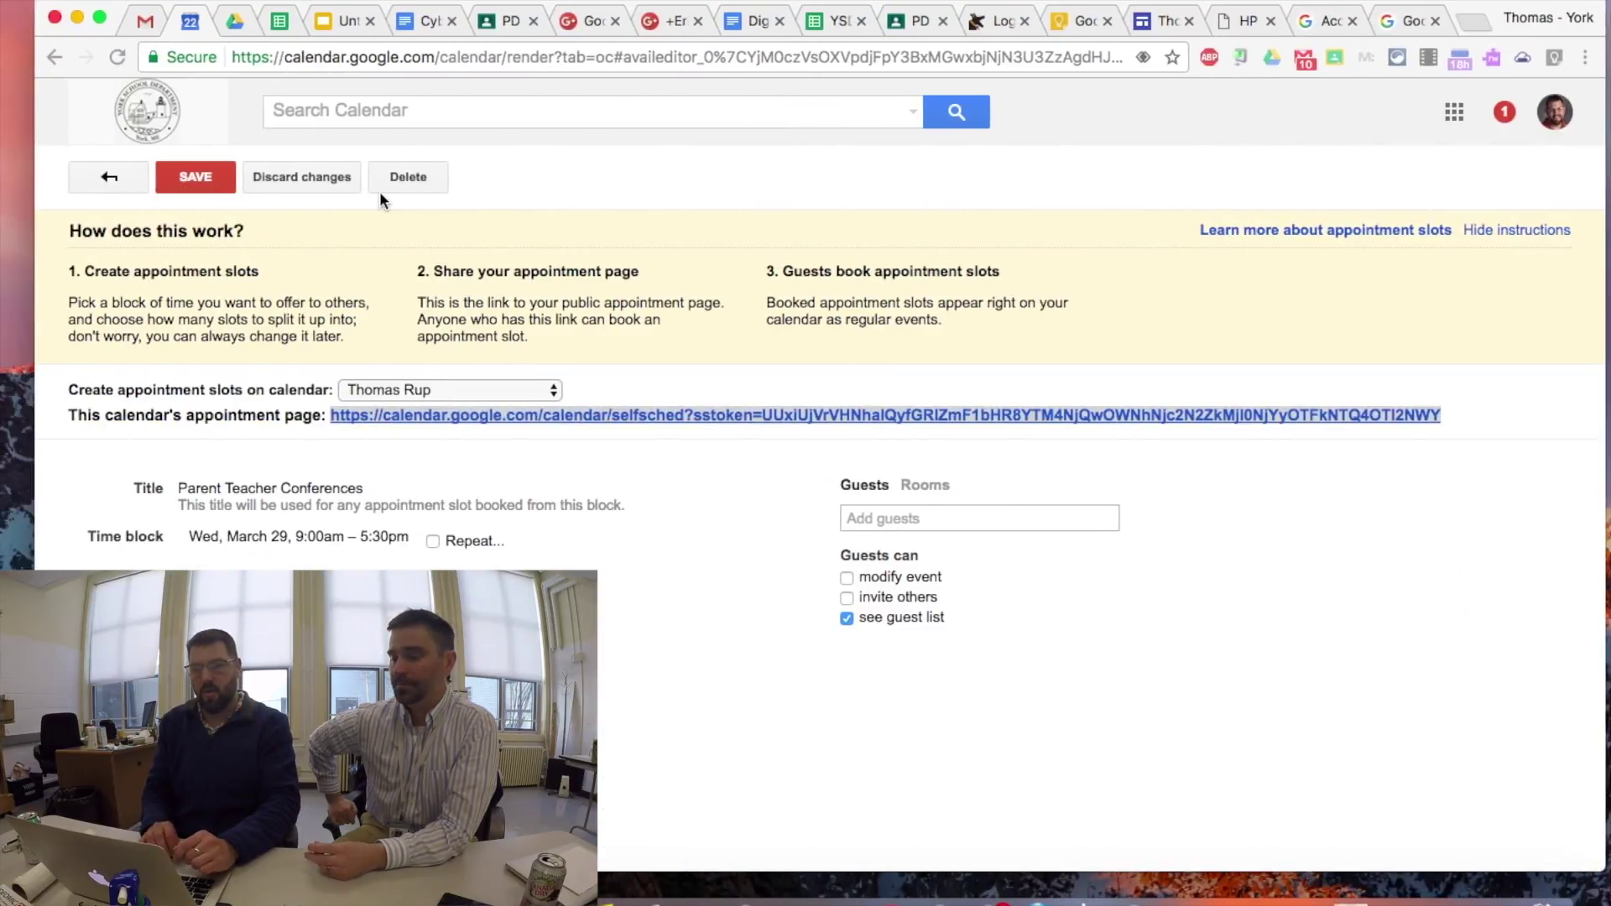
{"action": "left_click", "coordinate": [118, 175]}
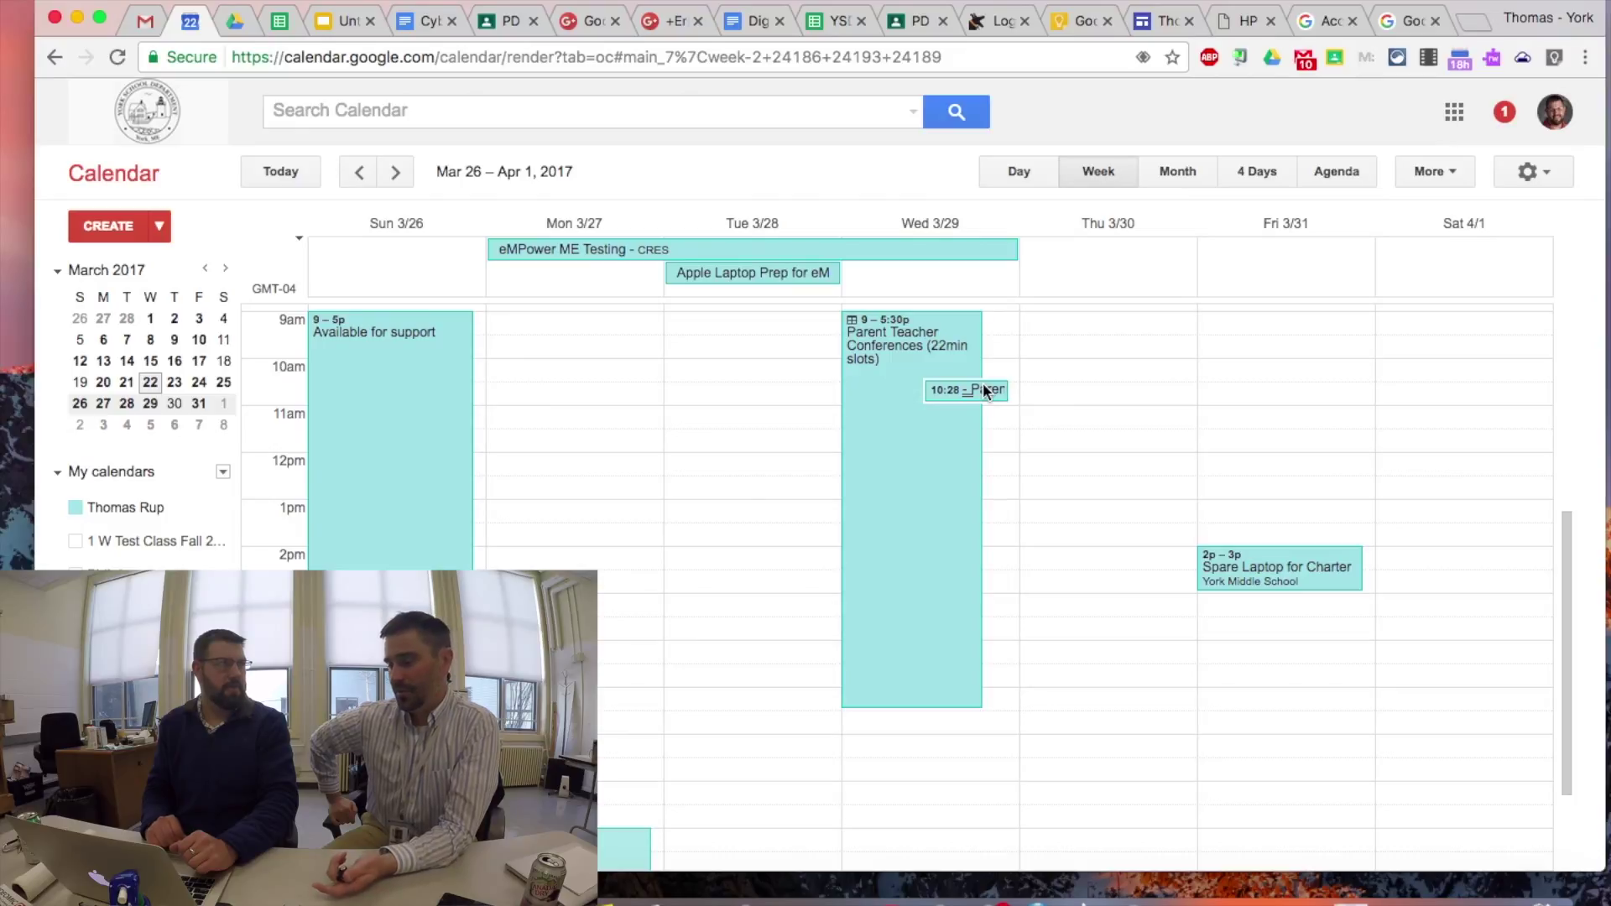
{"action": "left_click", "coordinate": [985, 391]}
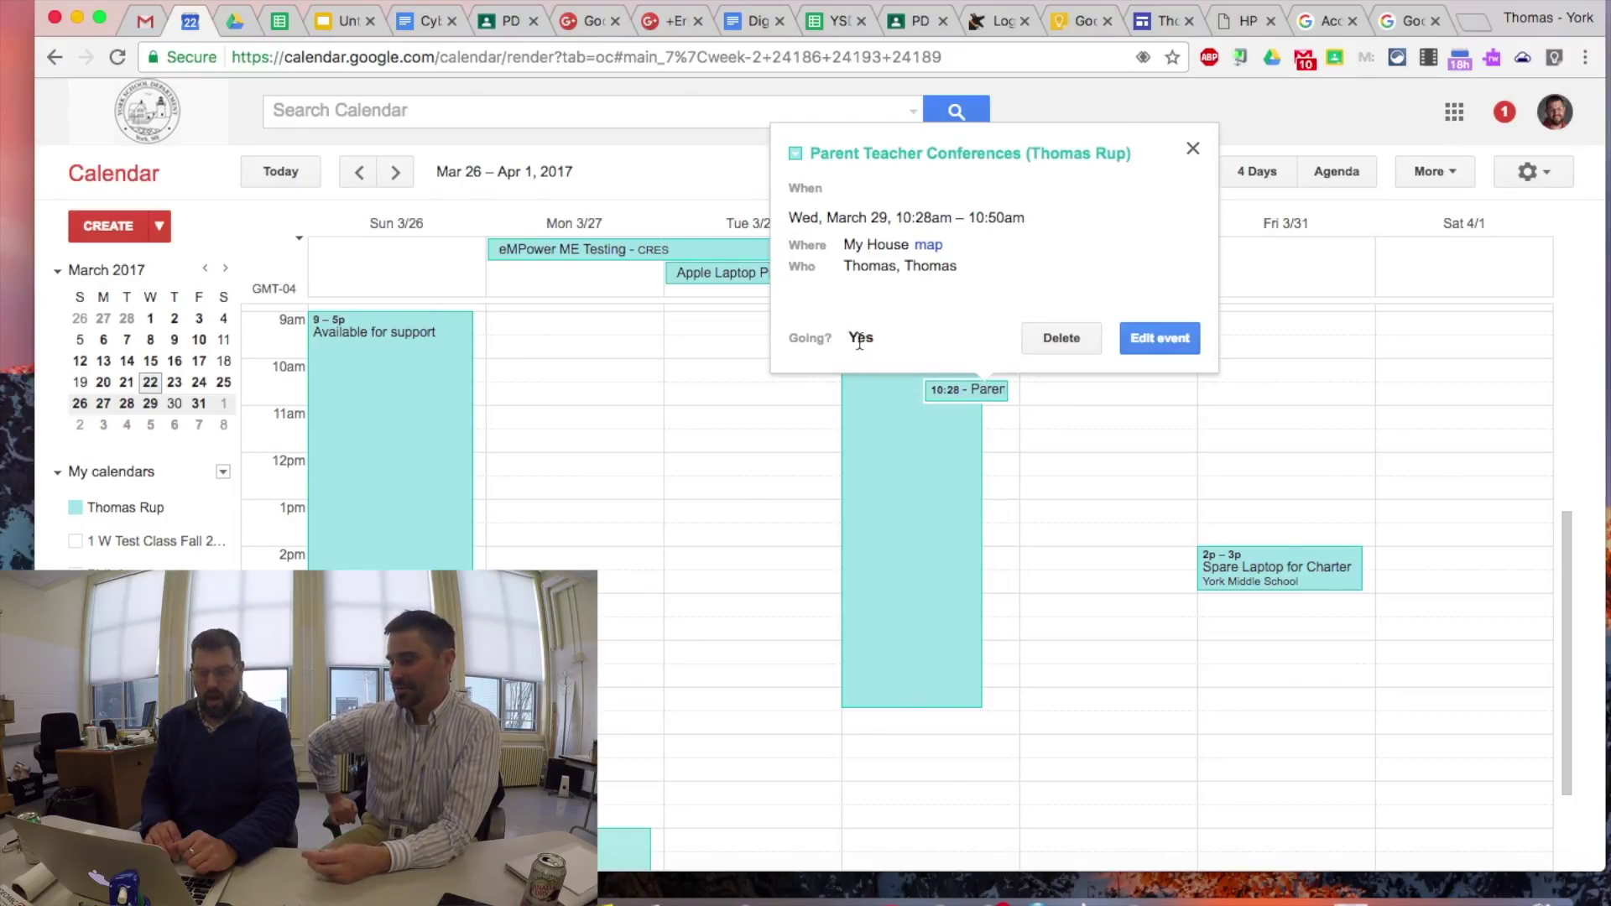
{"action": "left_click", "coordinate": [1193, 149]}
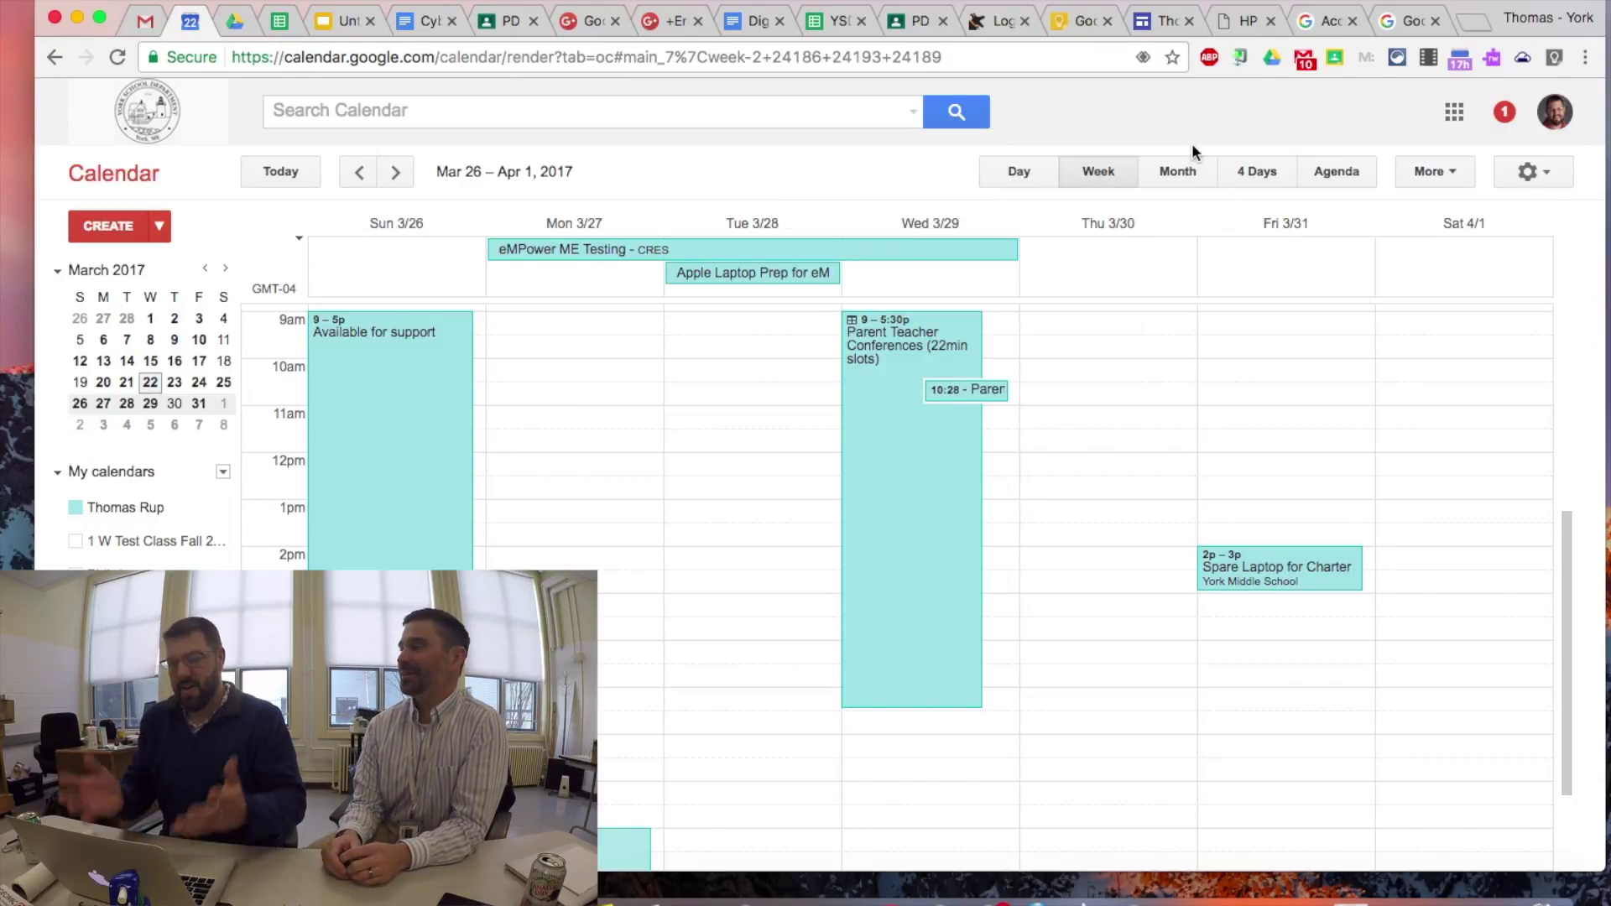